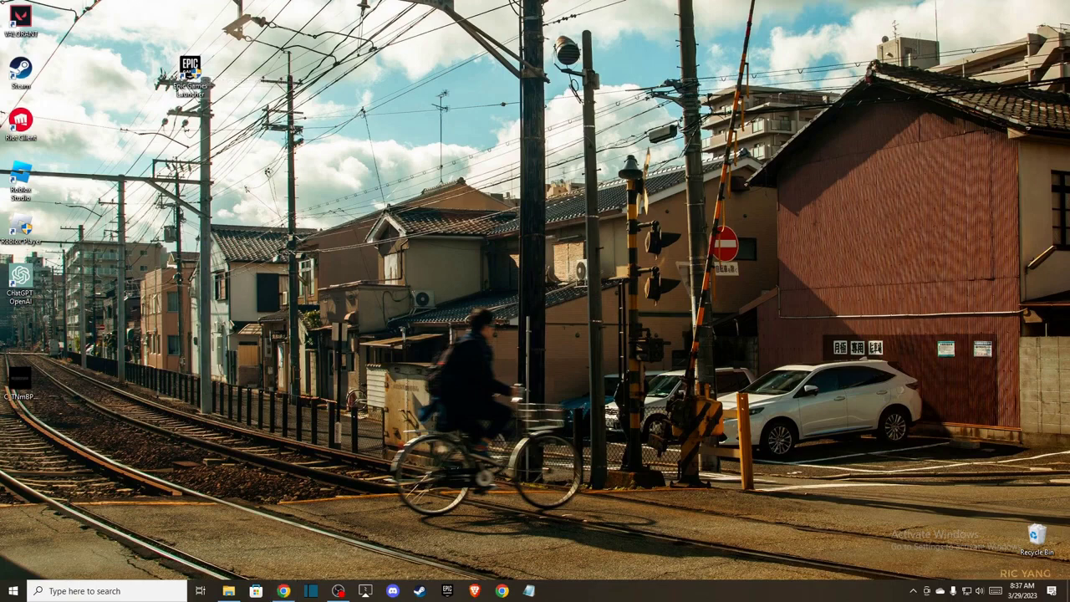
Check the compatibility settings in the Epic Games Launcher shortcut's properties and confirm them
right_click(188, 70)
click(214, 342)
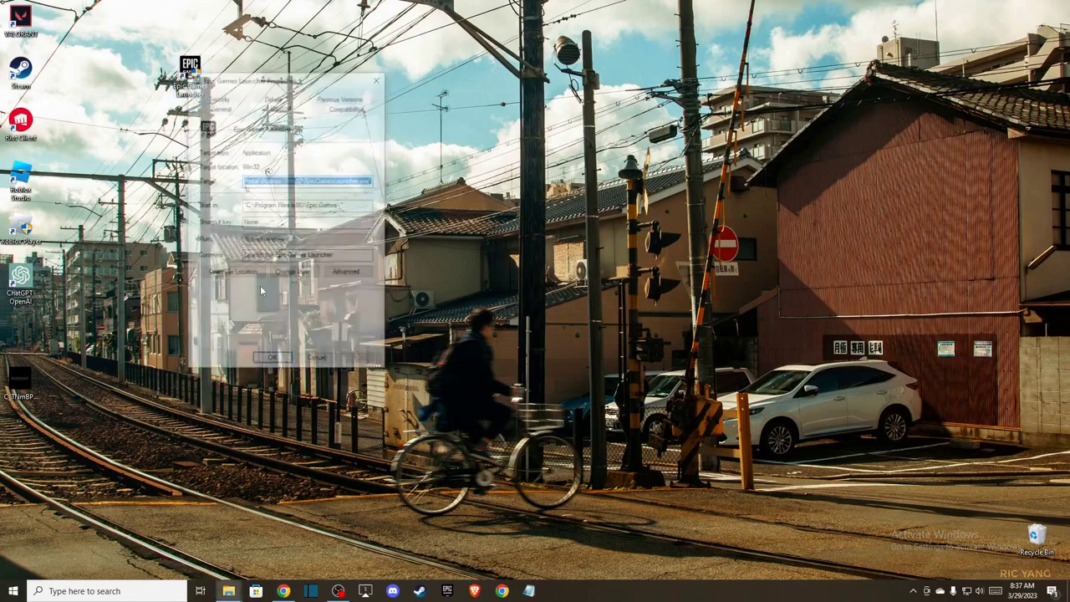
click(346, 107)
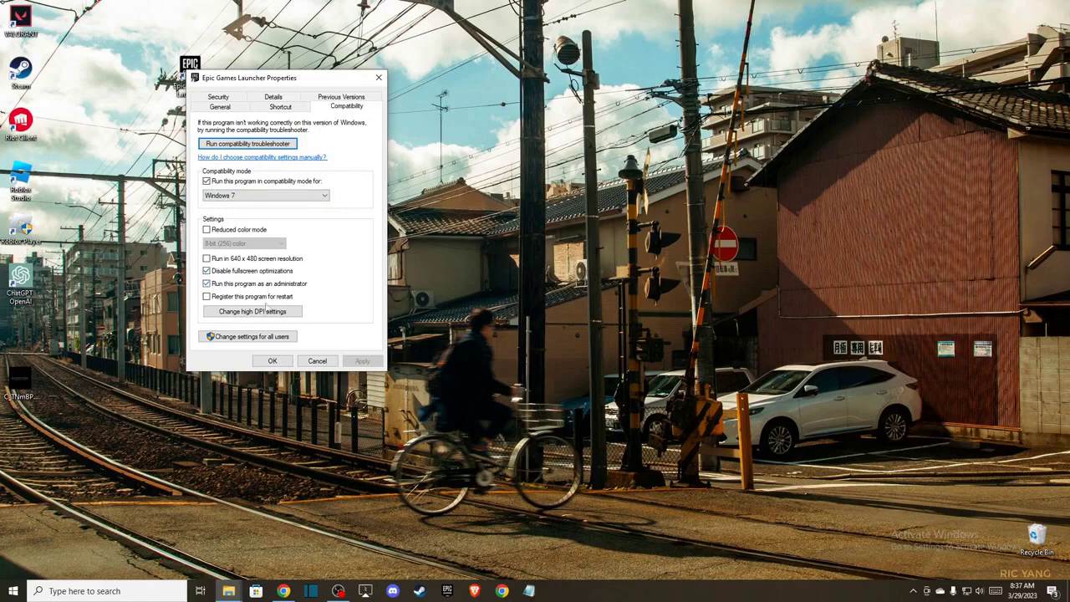
click(273, 362)
Open This PC and browse to C:\Program Files\Epic Games\rocketleague\Binaries\Win64, down to the RocketLeague application
click(86, 591)
text(This pc)
key(Return)
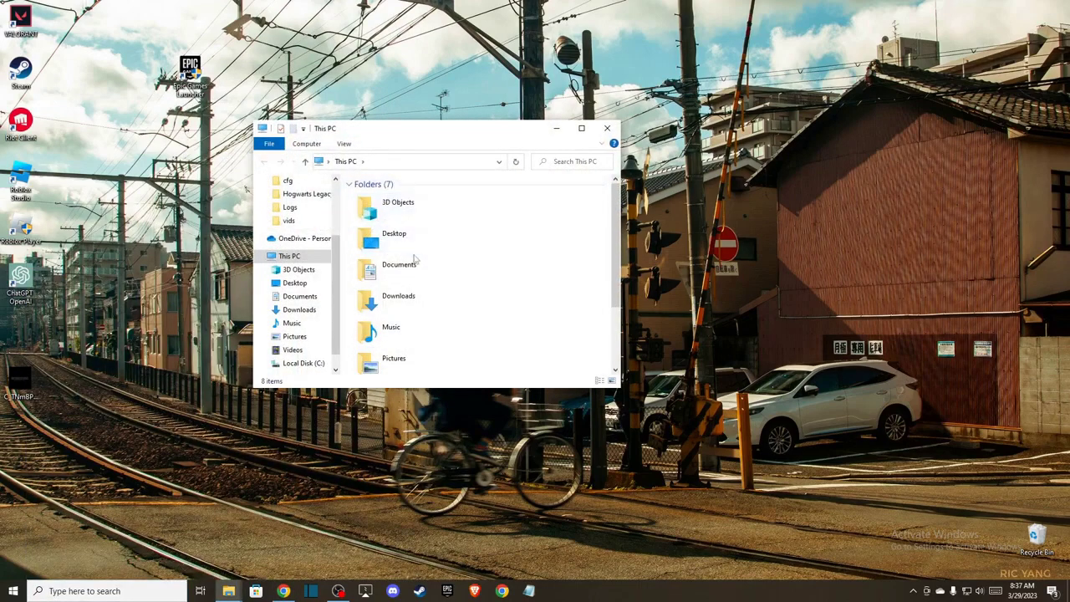
scroll(372, 243, down, 1)
double_click(389, 359)
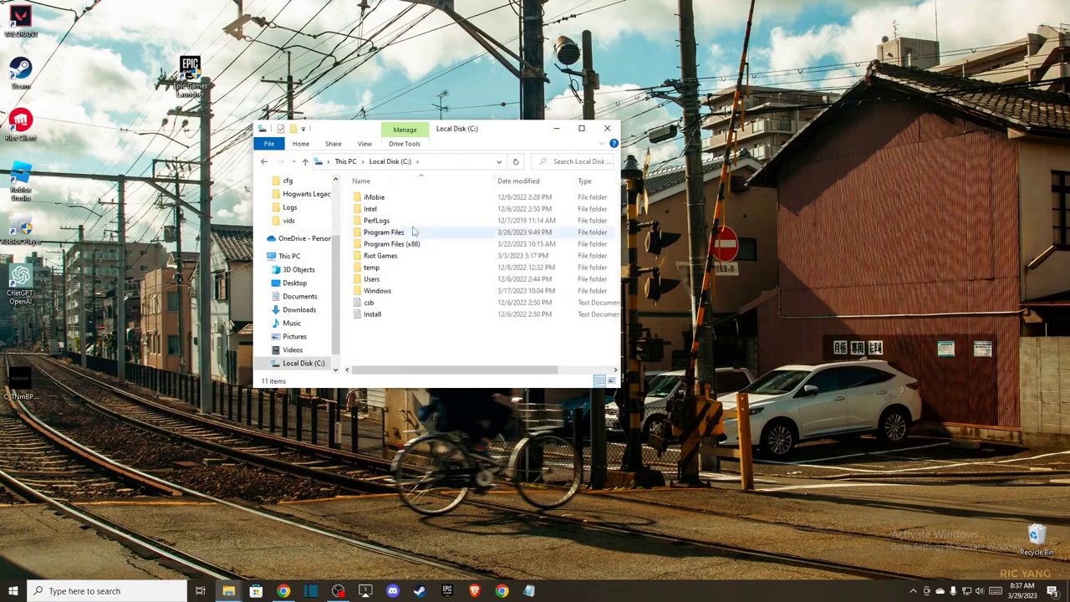
double_click(409, 231)
double_click(380, 244)
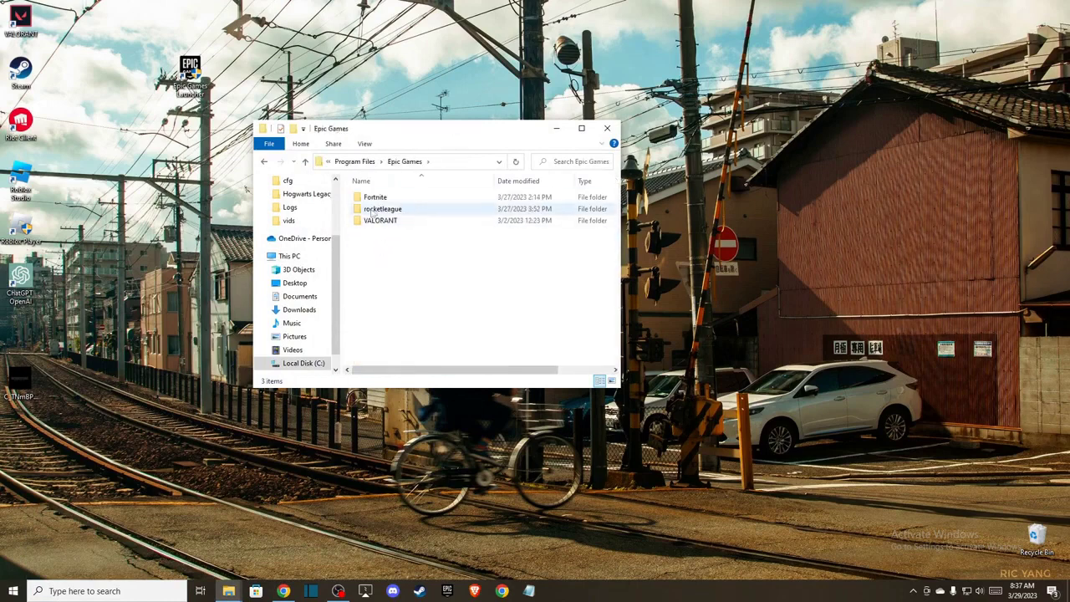
double_click(383, 209)
double_click(383, 209)
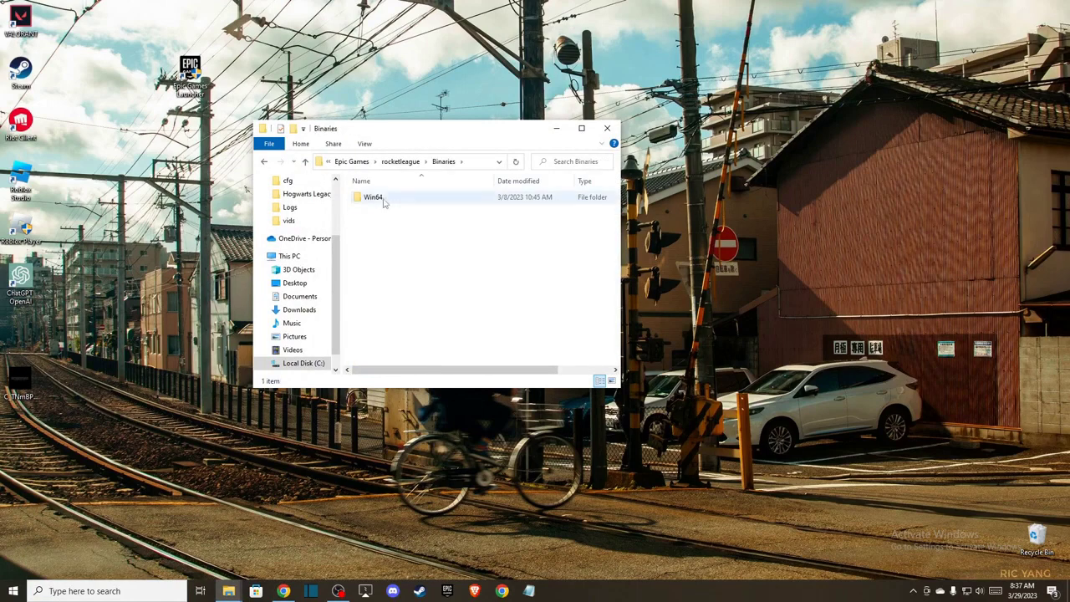
double_click(380, 197)
scroll(393, 209, down, 15)
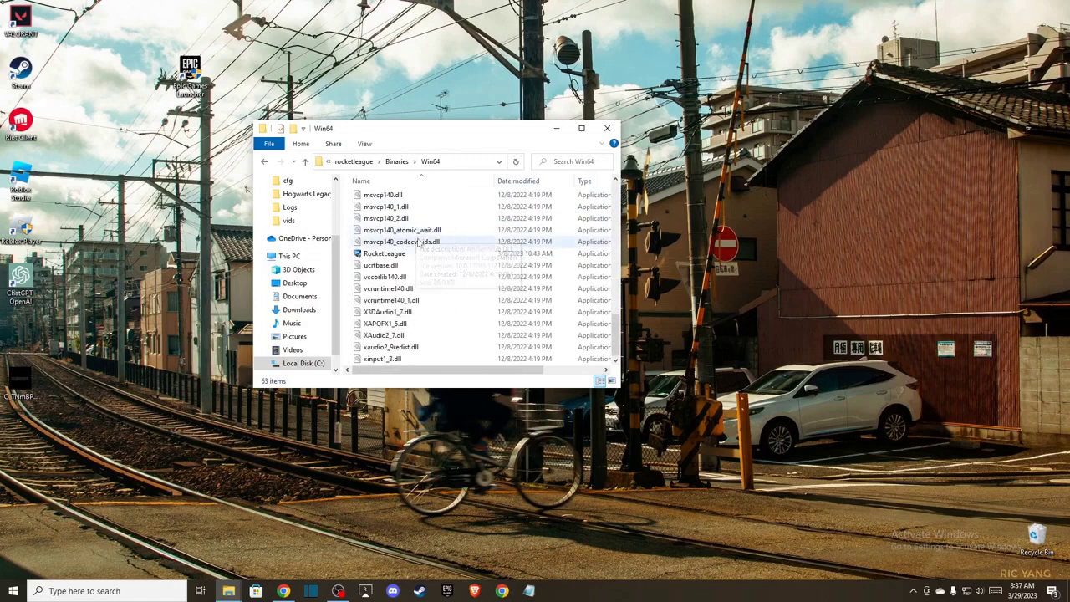
Check the compatibility settings in the RocketLeague application's properties and confirm them
click(386, 253)
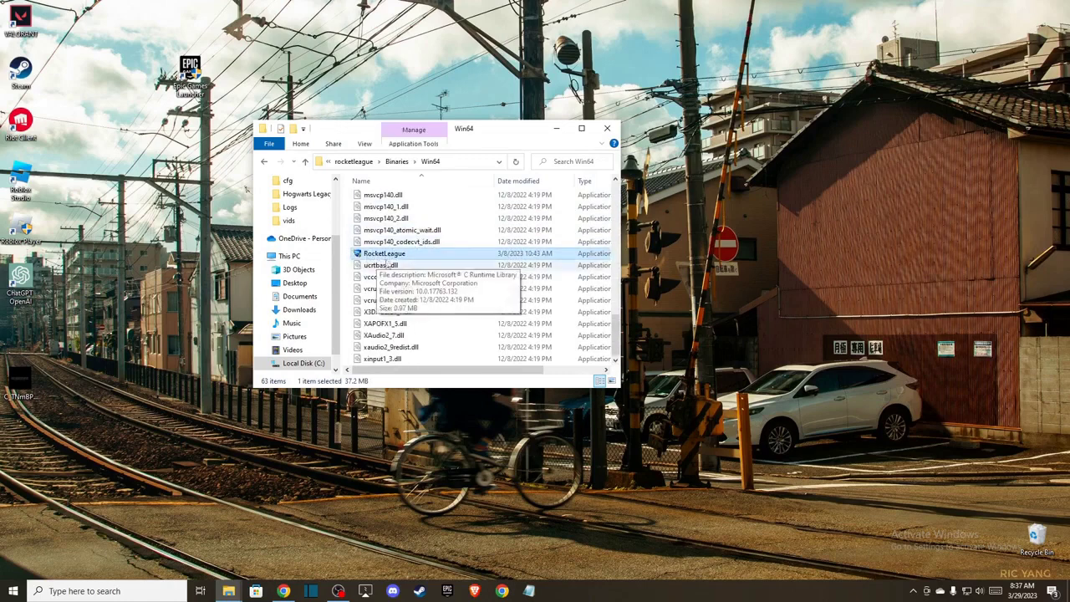
right_click(384, 256)
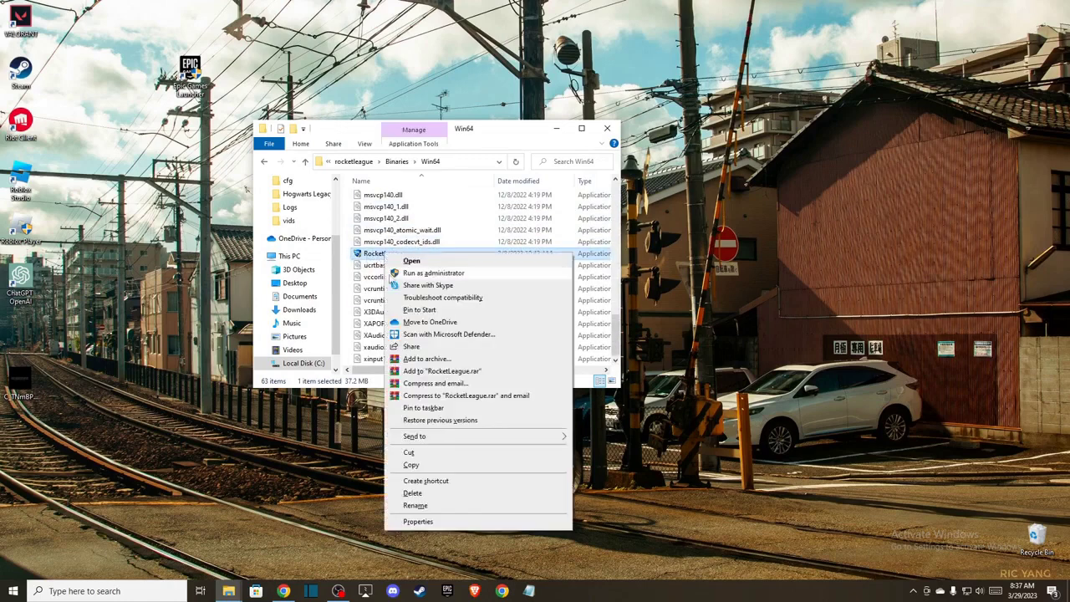
click(460, 526)
click(510, 288)
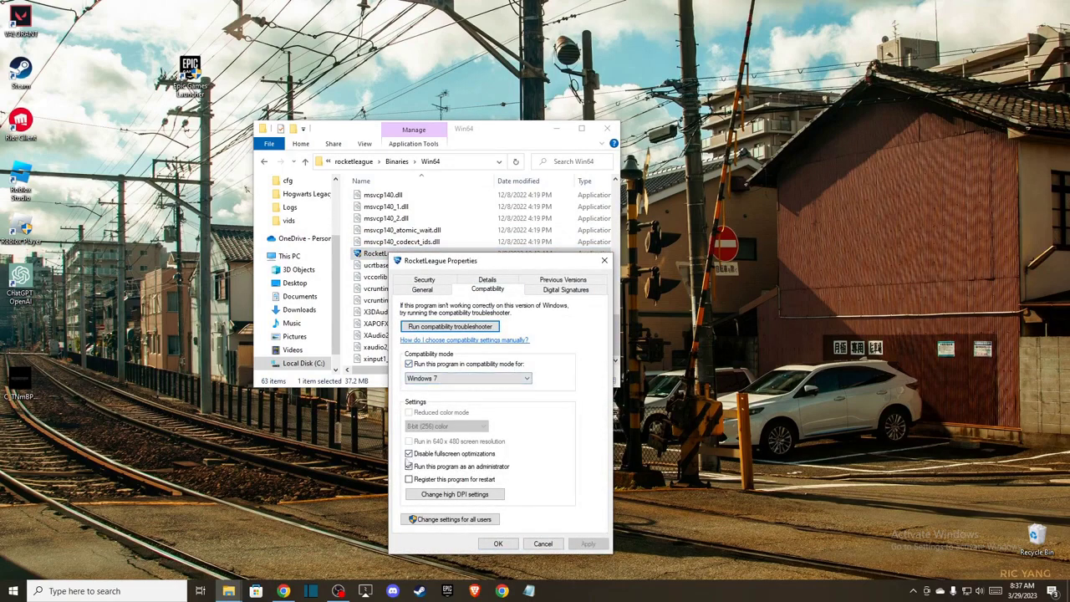
click(499, 546)
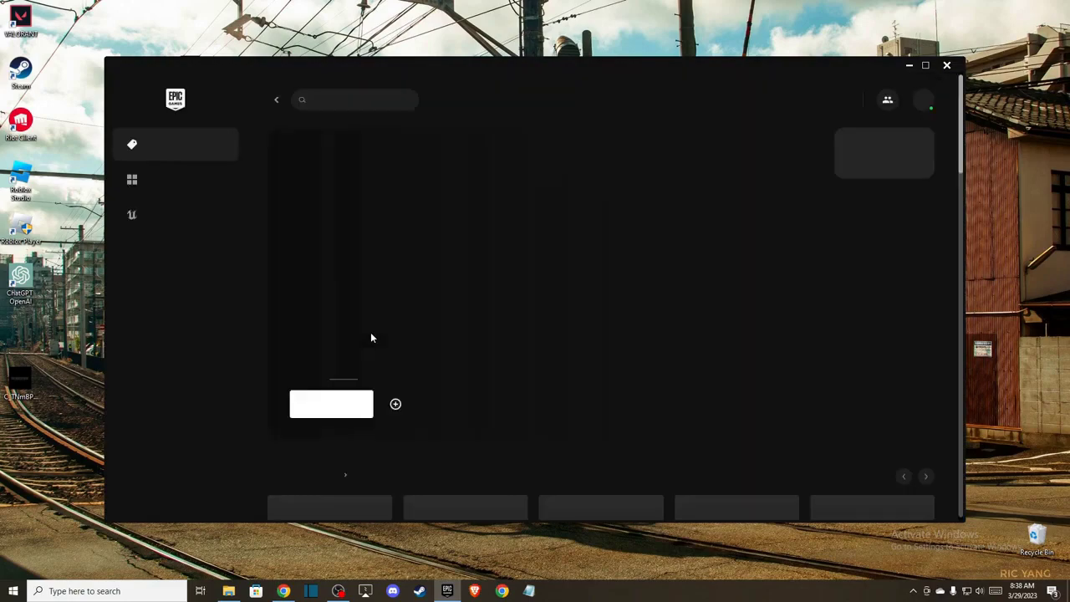
View Rocket League's management options, including Verify Files, from the Epic Games Launcher library, and close the launcher
click(171, 190)
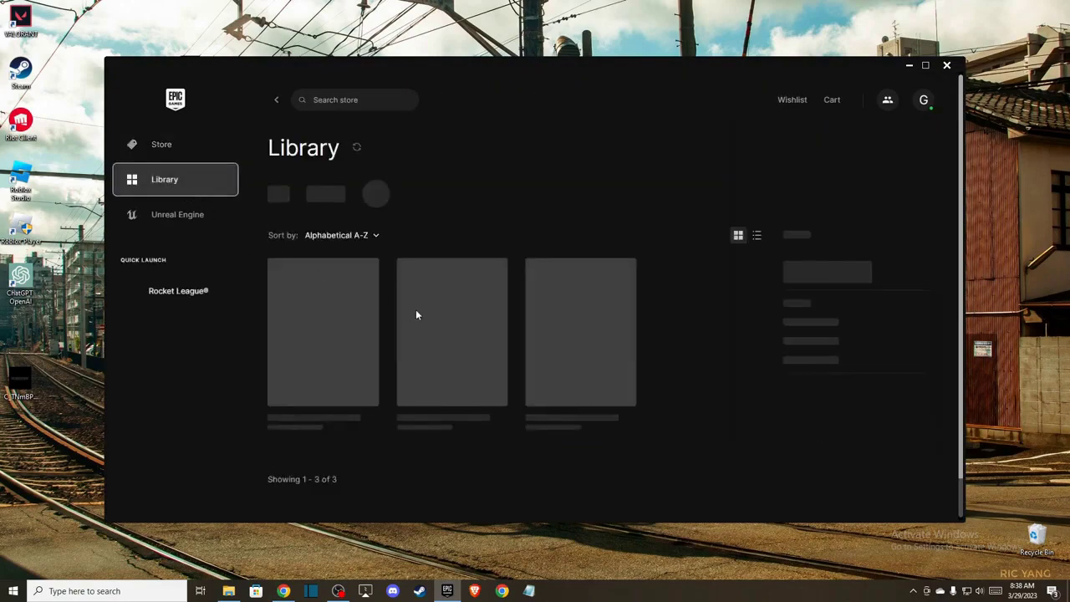
scroll(424, 334, down, 1)
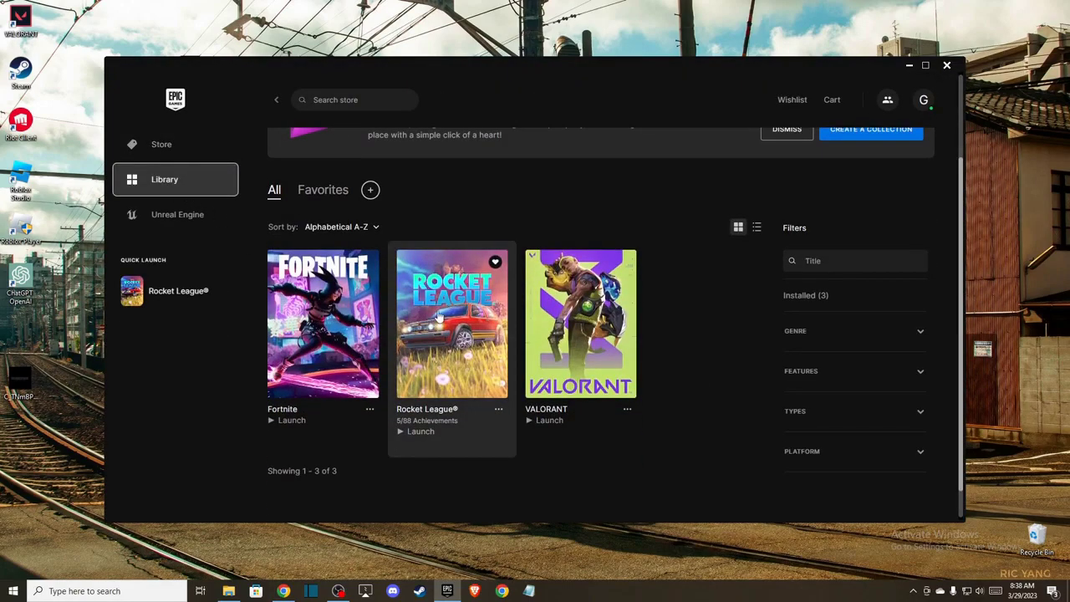
right_click(437, 311)
click(476, 449)
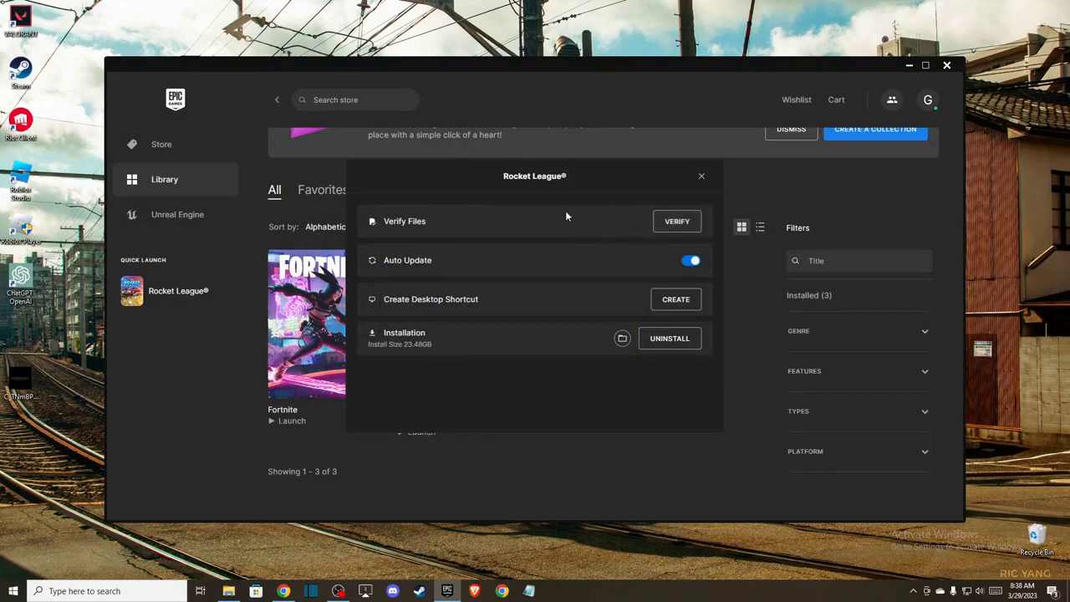
click(701, 177)
click(946, 66)
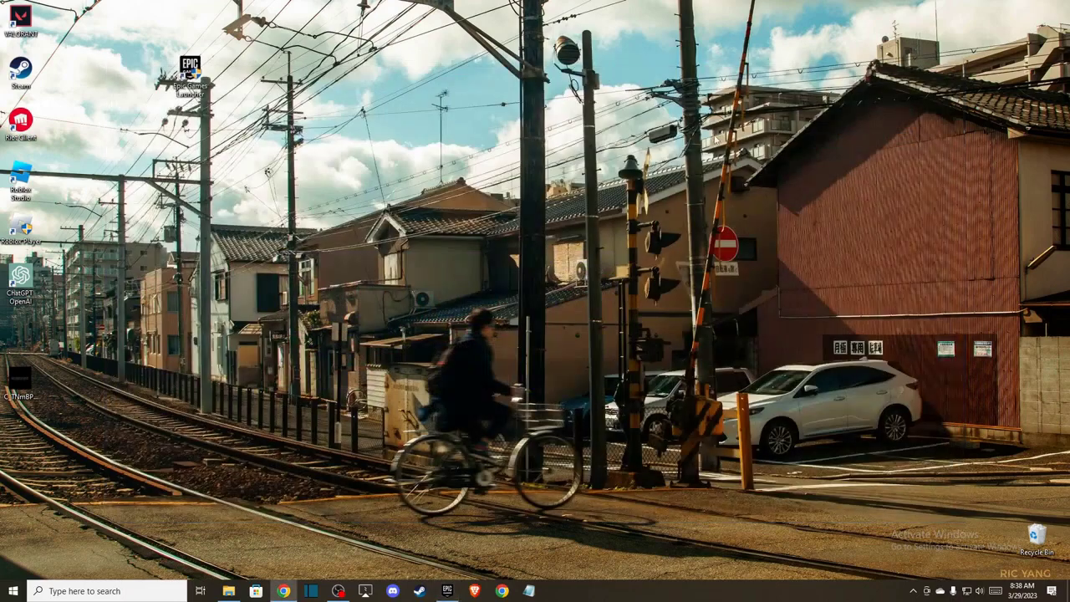
Search Windows for the firewall settings and open the list of apps allowed through Windows Defender Firewall
click(98, 590)
text(FIR)
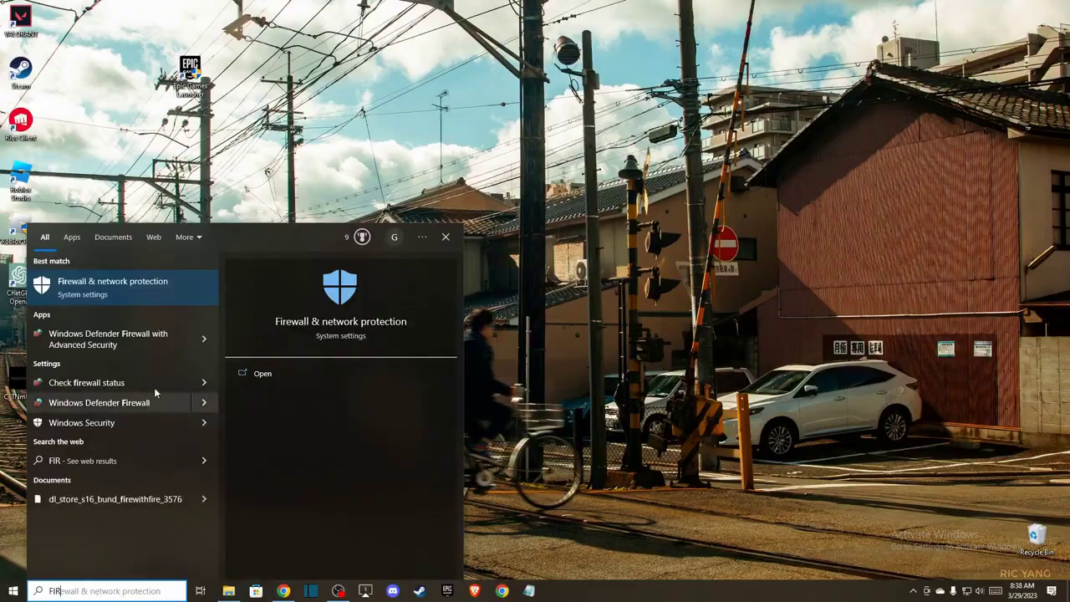
click(127, 289)
click(228, 280)
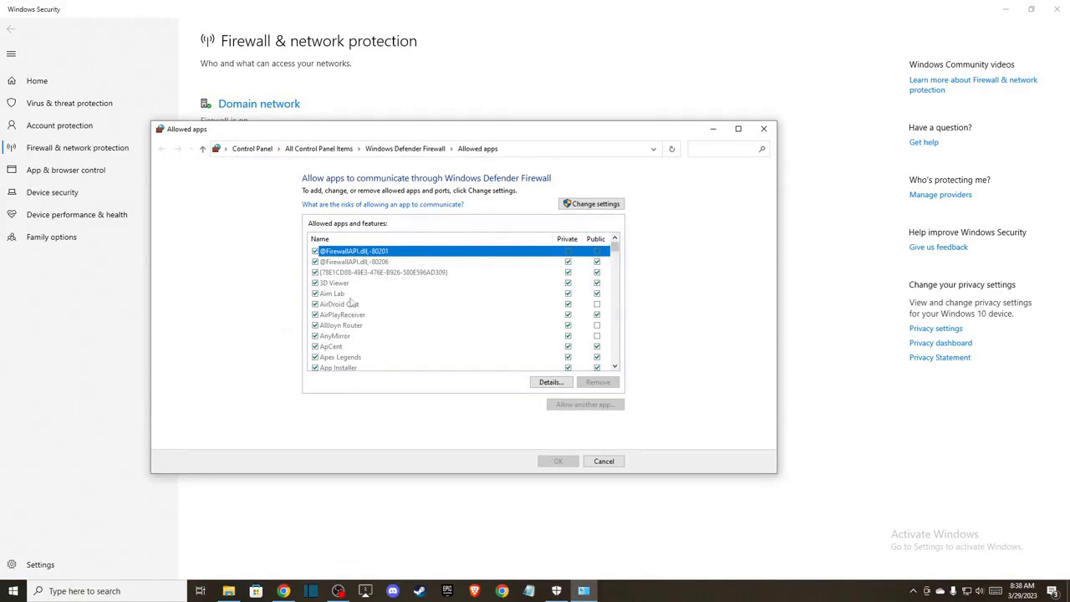
Locate and select the Rocket League entry in the allowed apps list
key(r)
key(e)
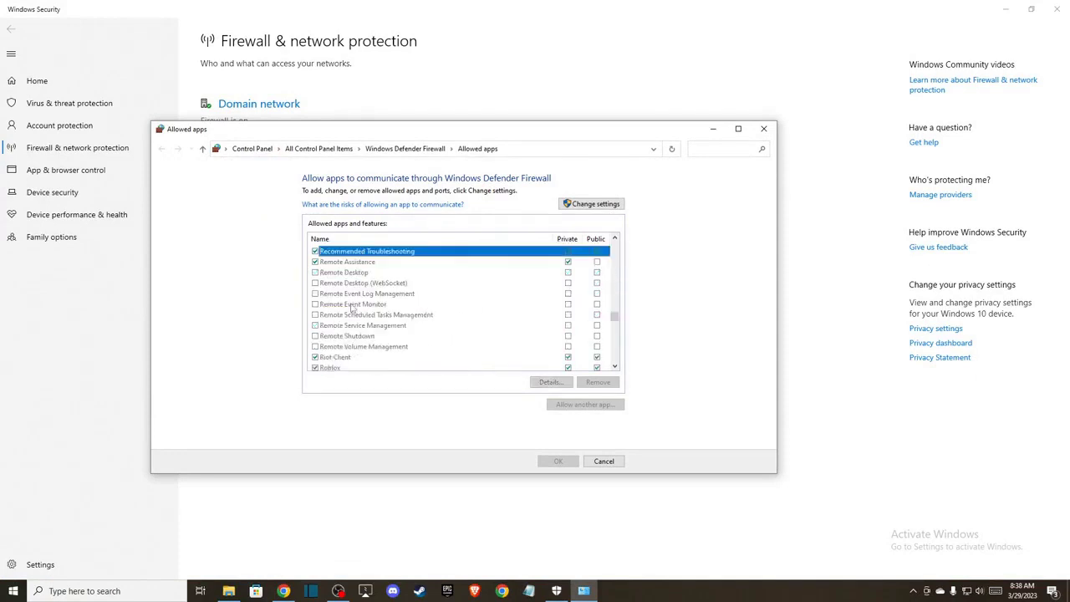
key(Down)
key(Down)
key(Down)
scroll(363, 317, down, 2)
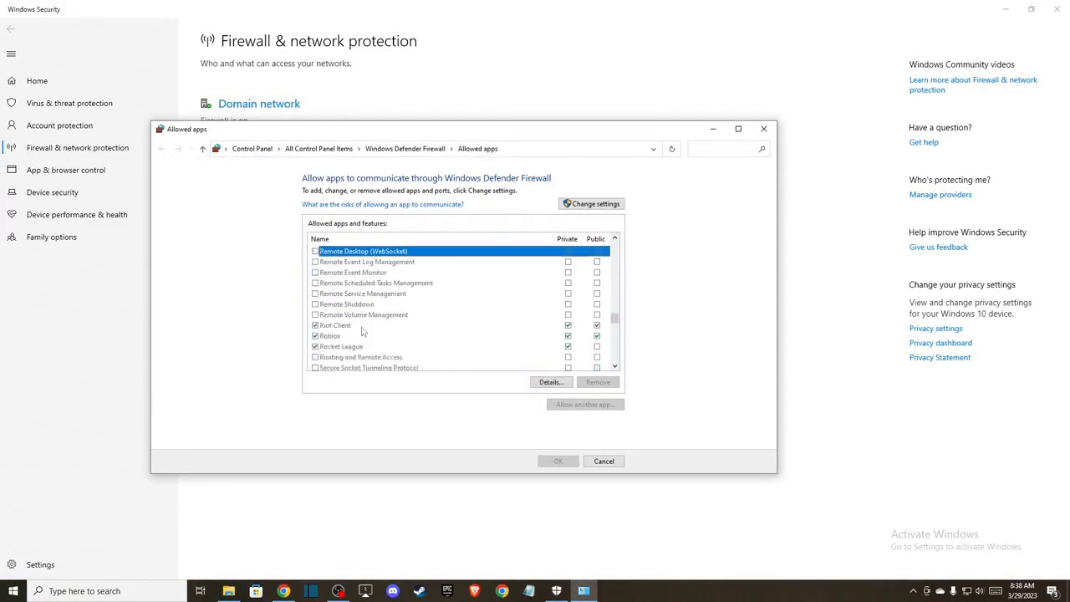
click(338, 315)
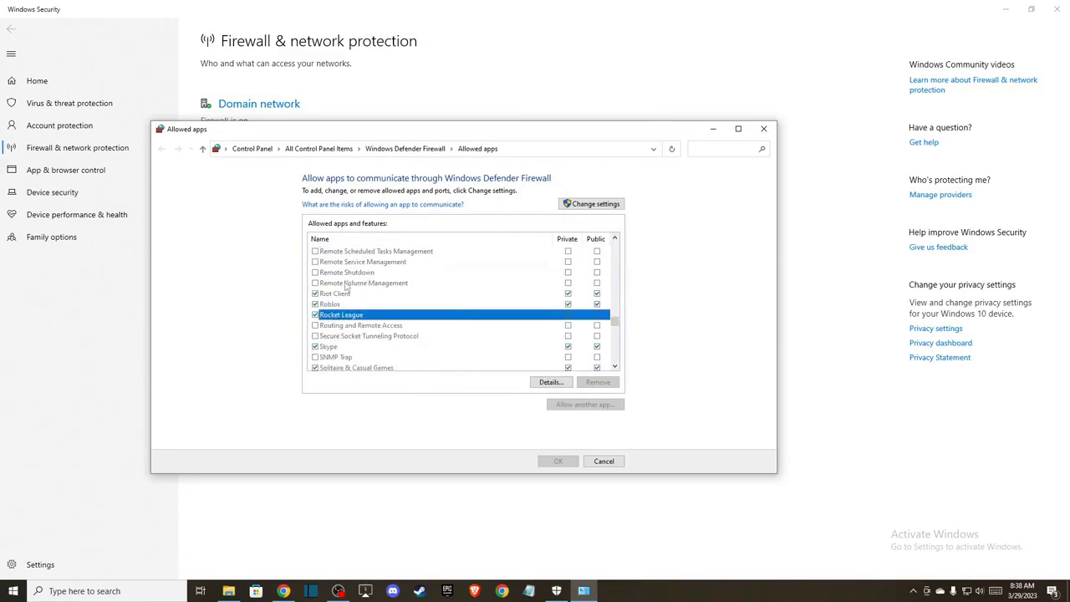
Unlock the allowed apps list and choose RocketLeague from C:\Program Files\Epic Games\rocketleague\Binaries\Win64 as another app to allow
click(596, 209)
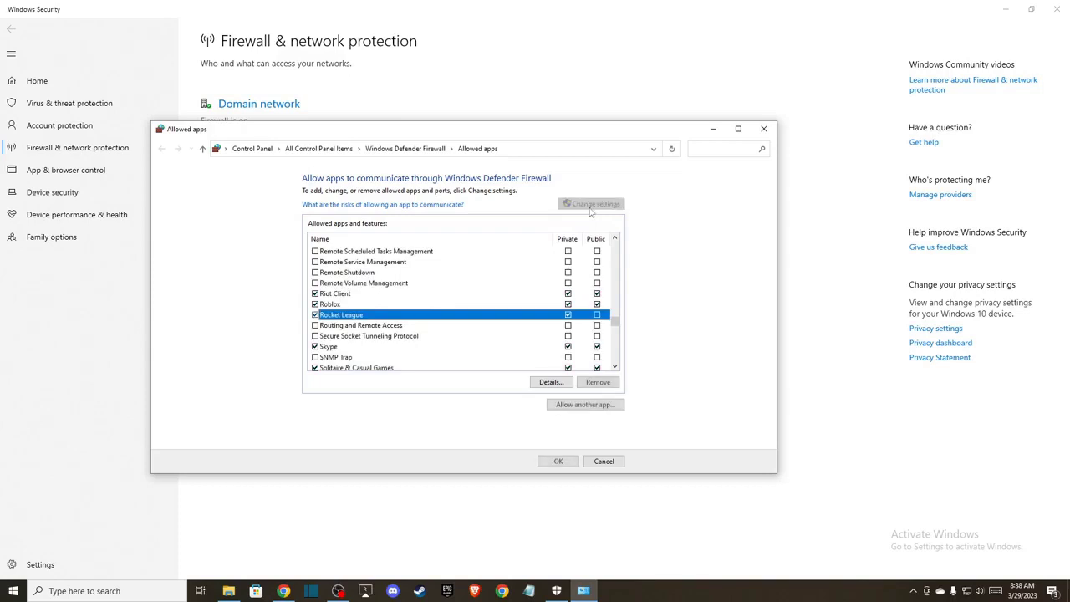
click(570, 406)
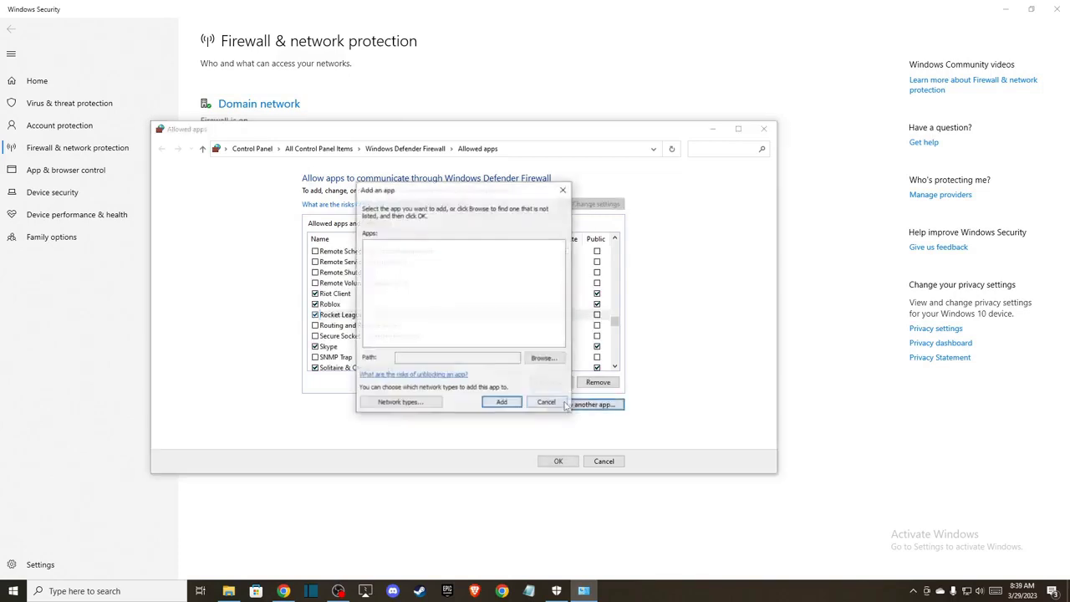
click(548, 373)
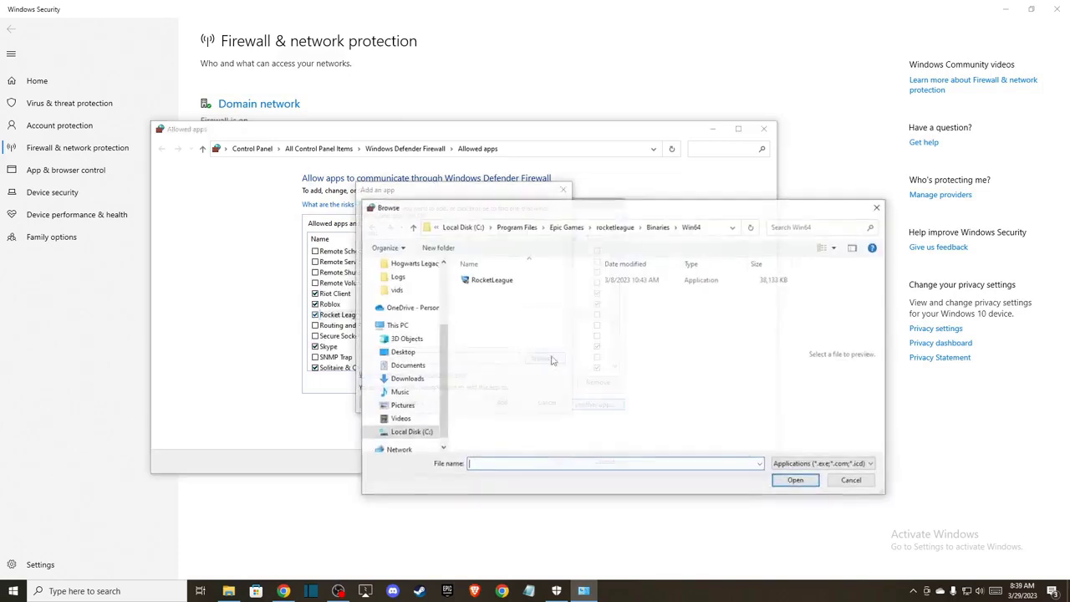
click(462, 227)
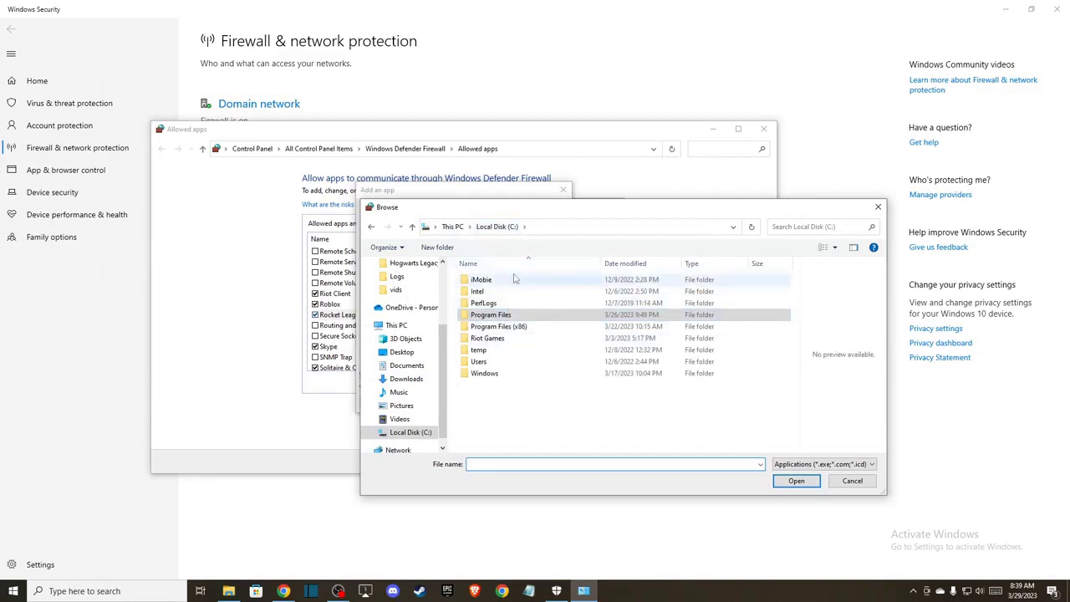
click(551, 317)
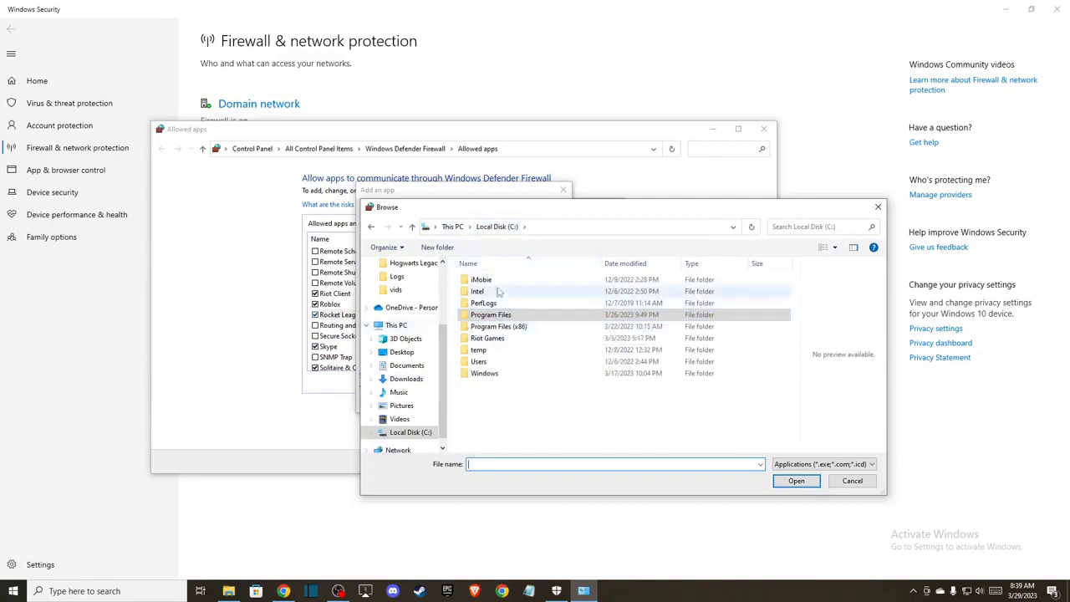
double_click(493, 316)
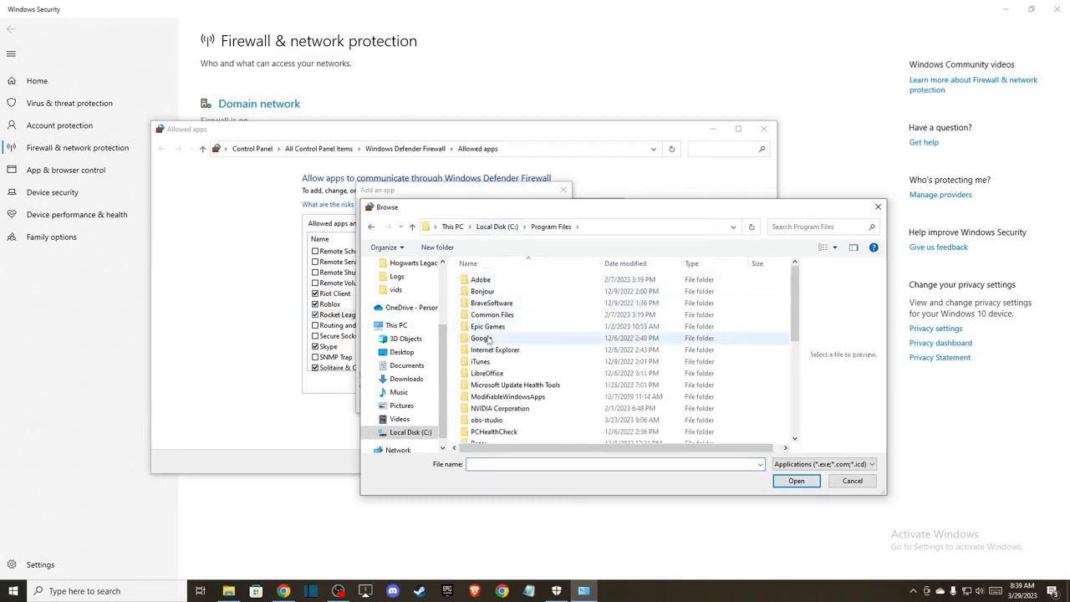
double_click(488, 329)
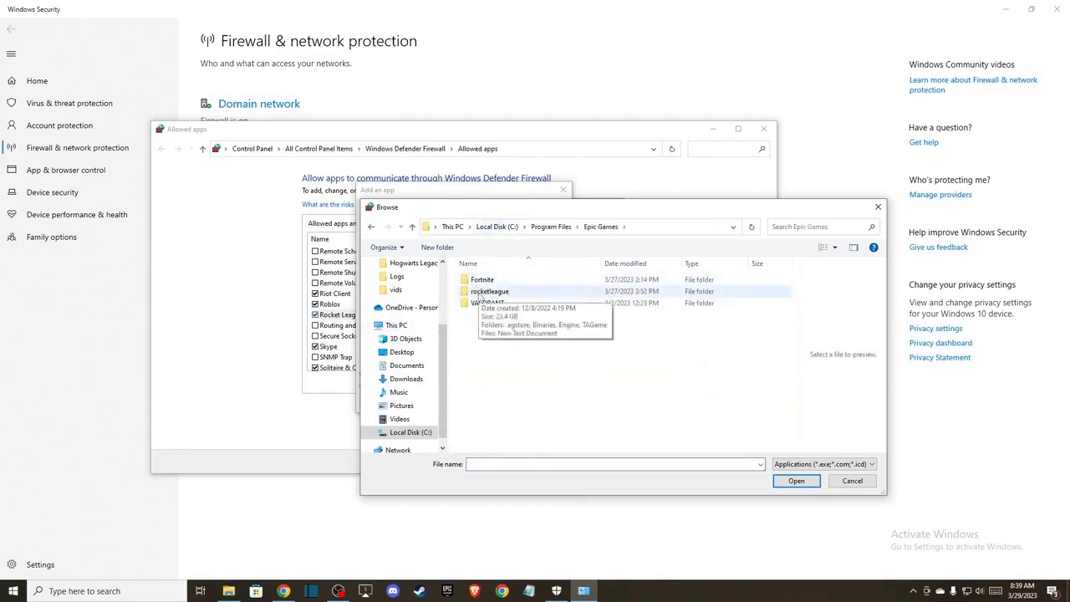
double_click(489, 291)
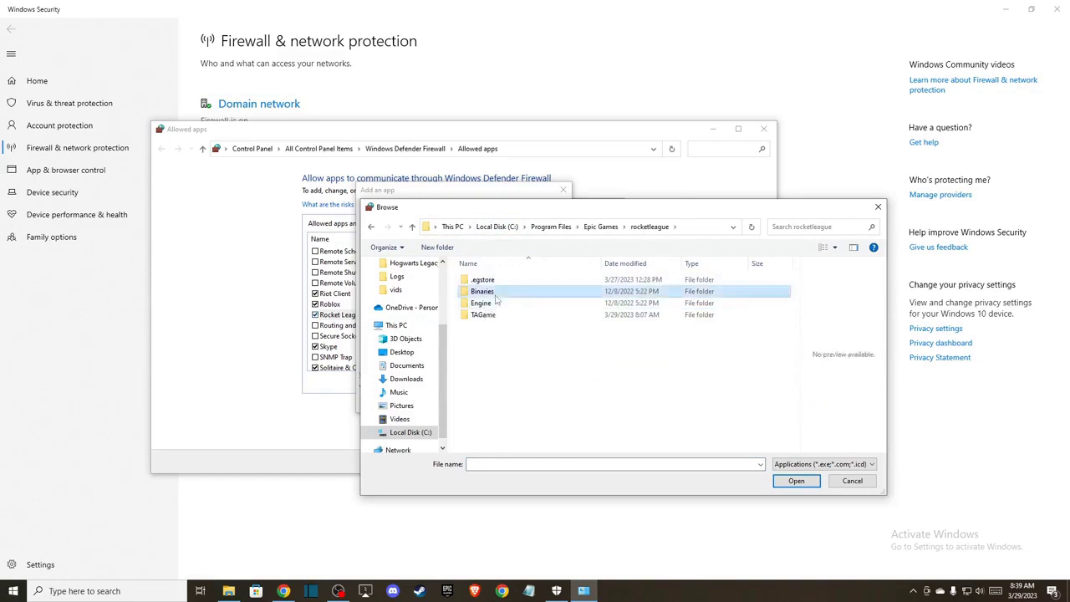
double_click(487, 291)
double_click(486, 279)
click(491, 282)
click(796, 481)
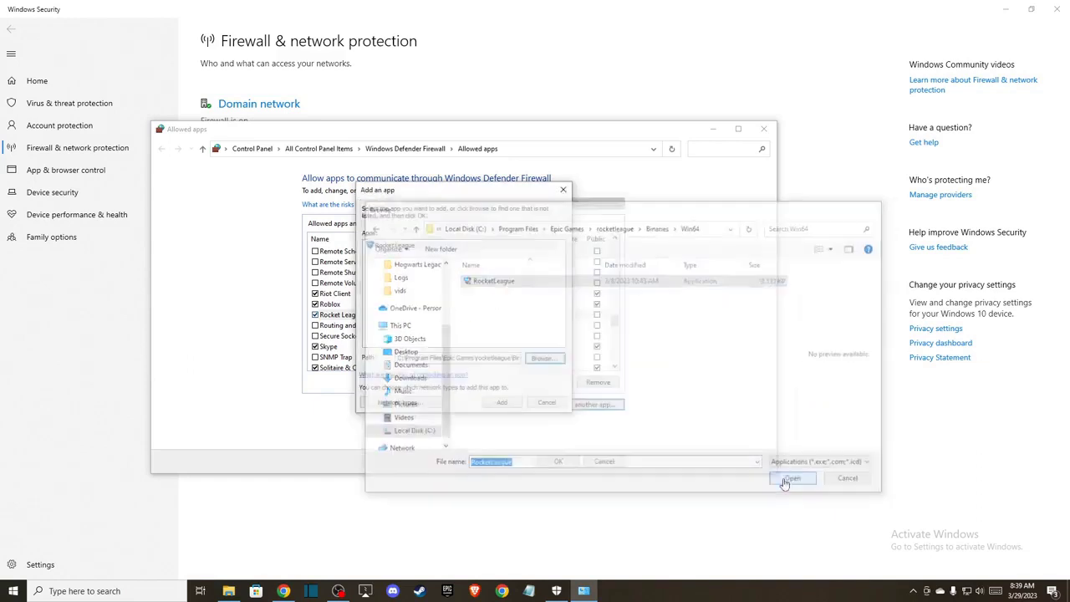
Try to add Rocket League to the firewall's allowed apps, and close the dialogs and Windows Security
click(506, 403)
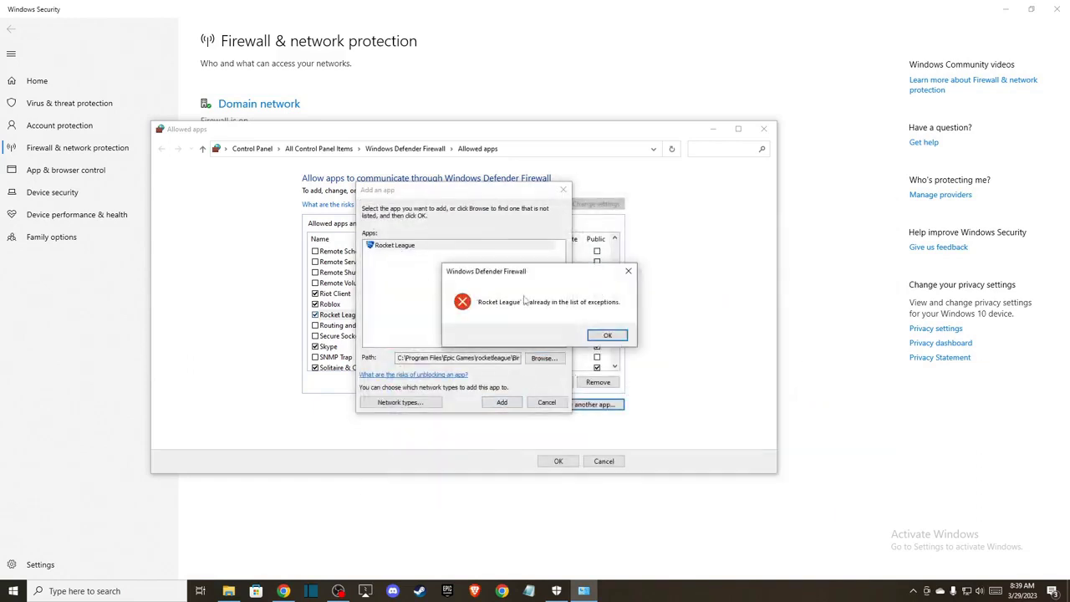
click(609, 336)
click(544, 403)
click(764, 128)
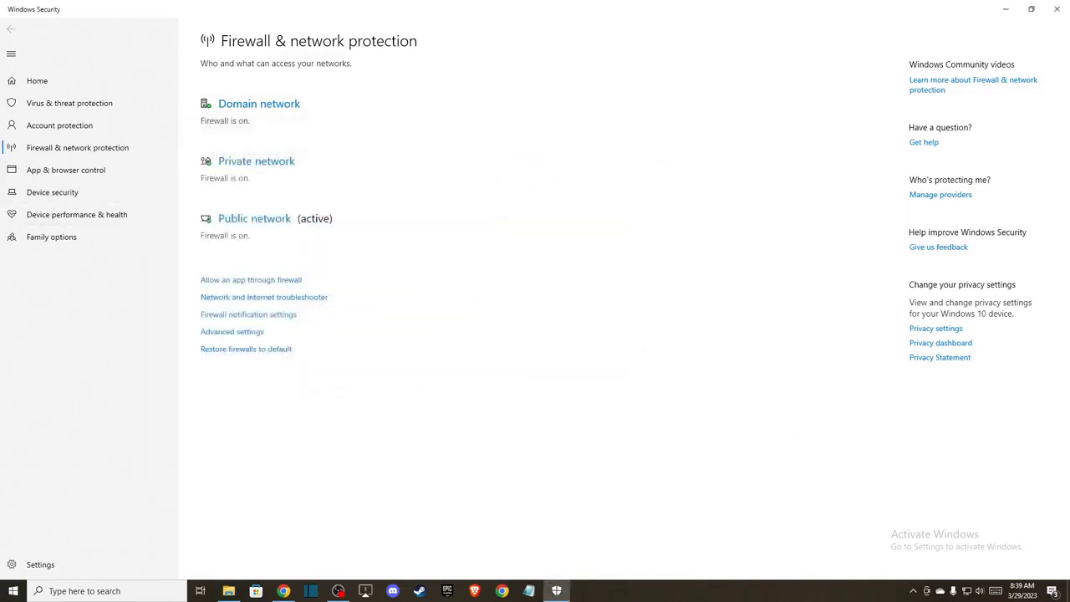
click(1057, 8)
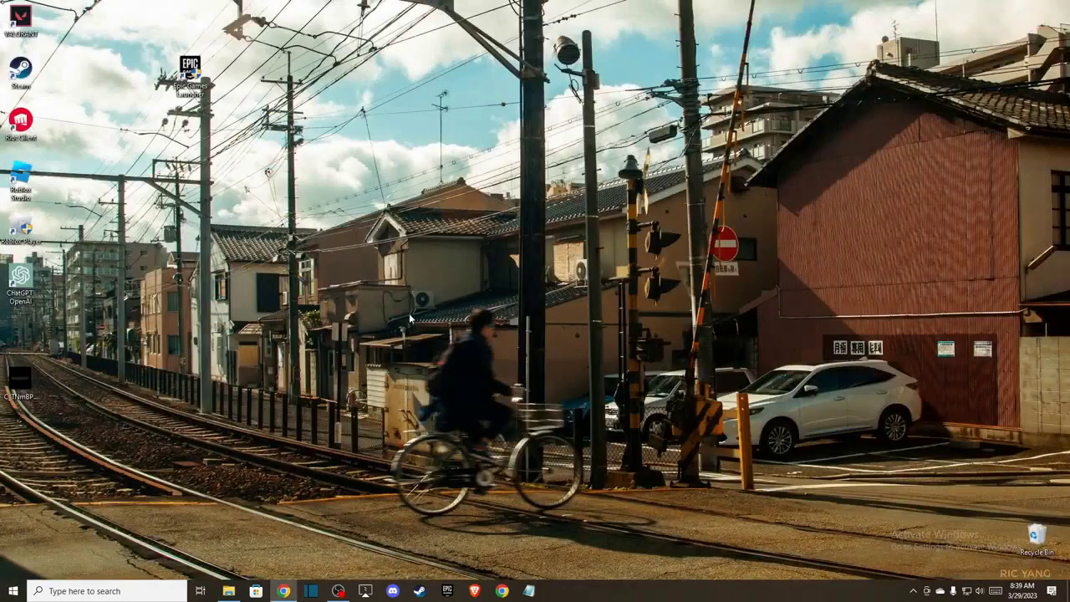
Open Task Manager, view the available actions for the Google Chrome process, and reposition the window
click(124, 591)
text(task)
key(Return)
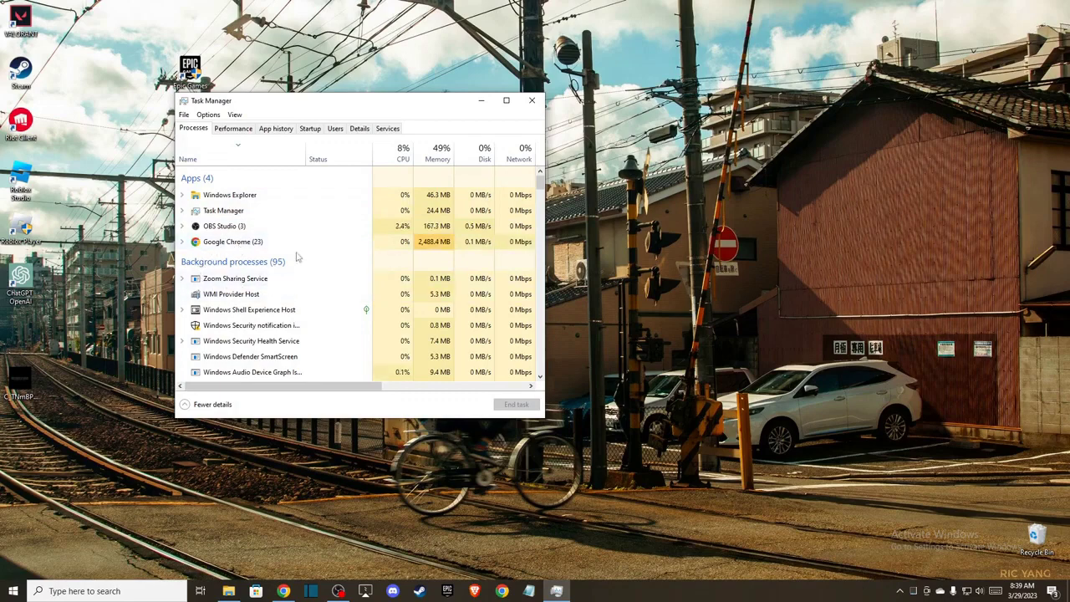
right_click(219, 243)
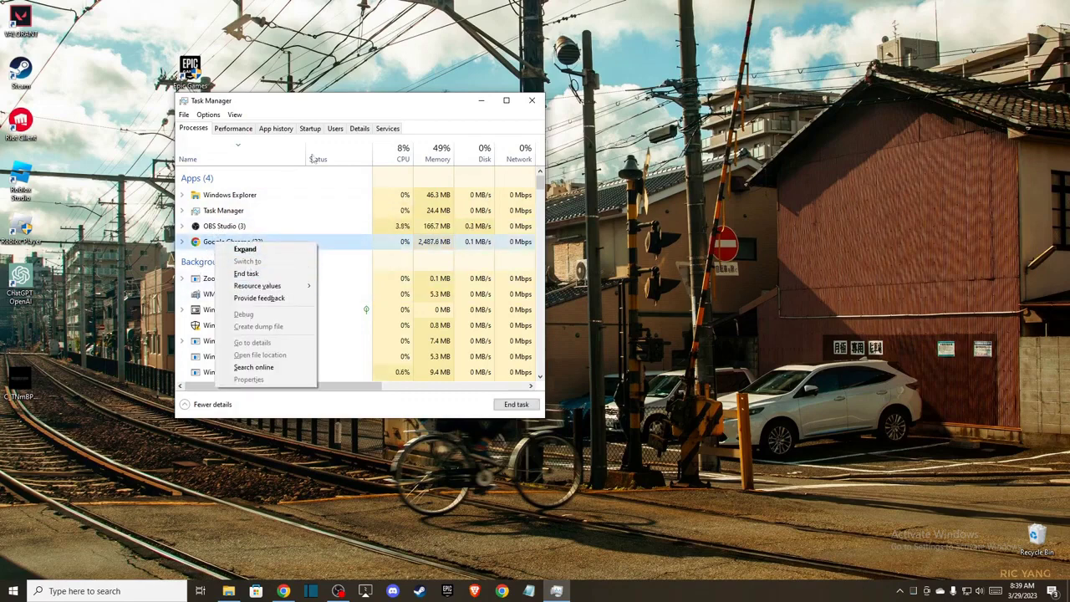
click(278, 103)
drag(279, 103, 348, 86)
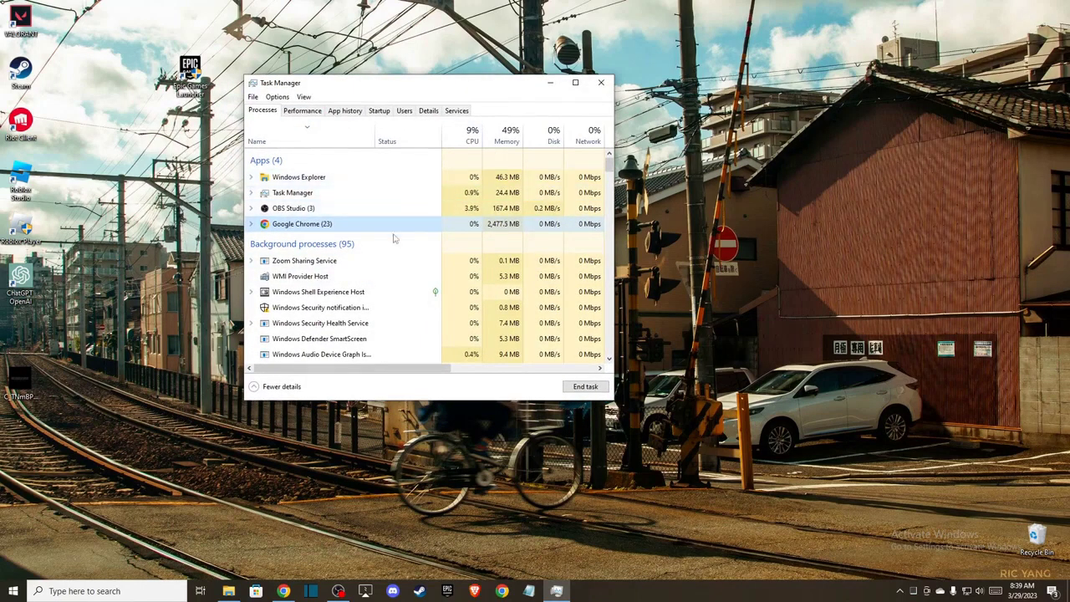
Look through the running background processes in Task Manager for unneeded programs, and close Task Manager
scroll(311, 214, down, 5)
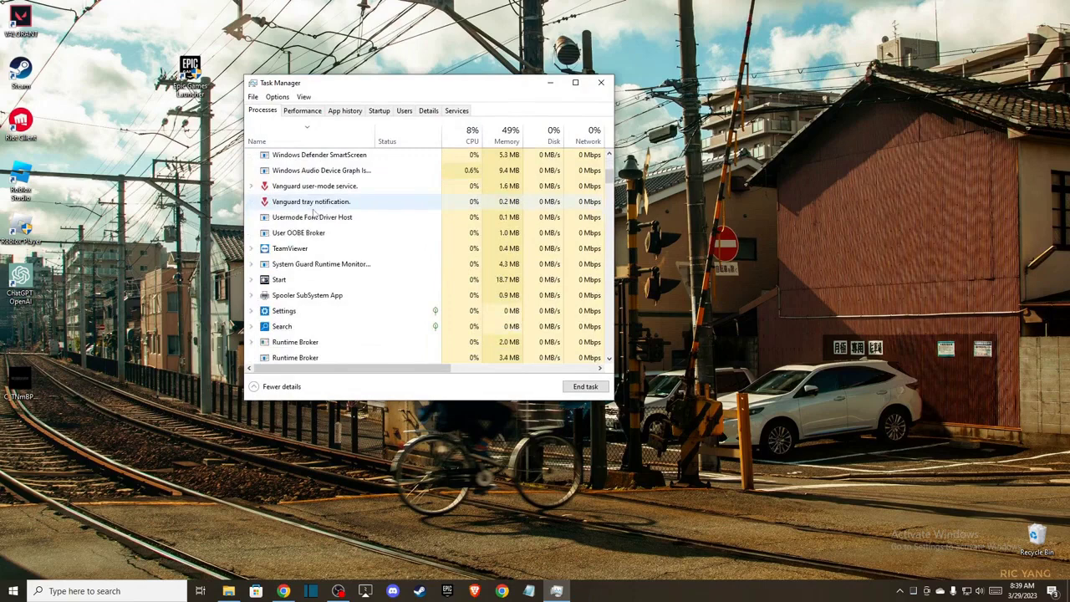
scroll(314, 214, down, 7)
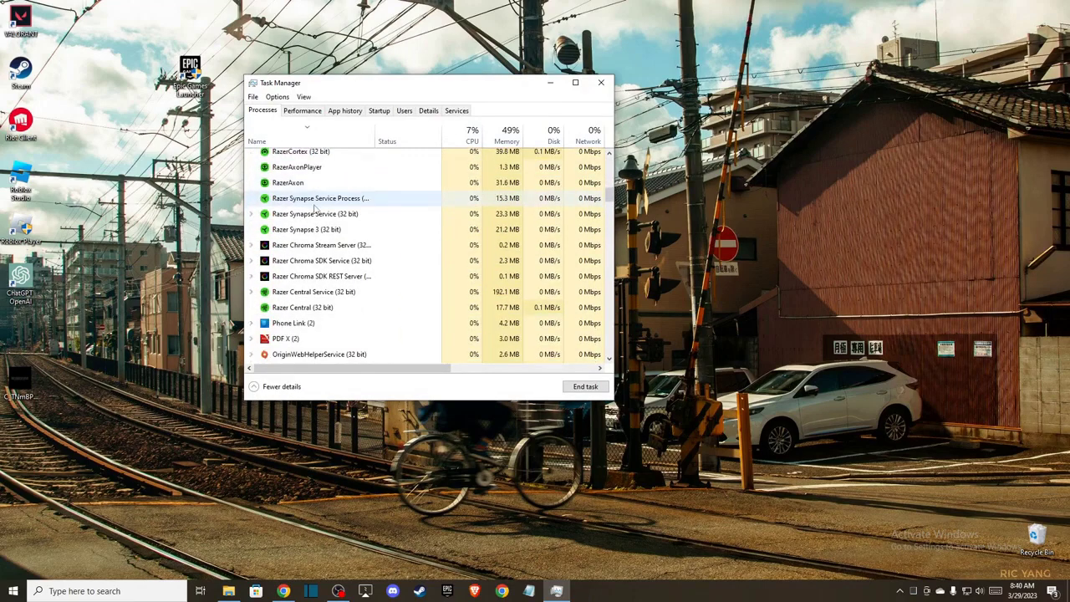
scroll(314, 209, down, 6)
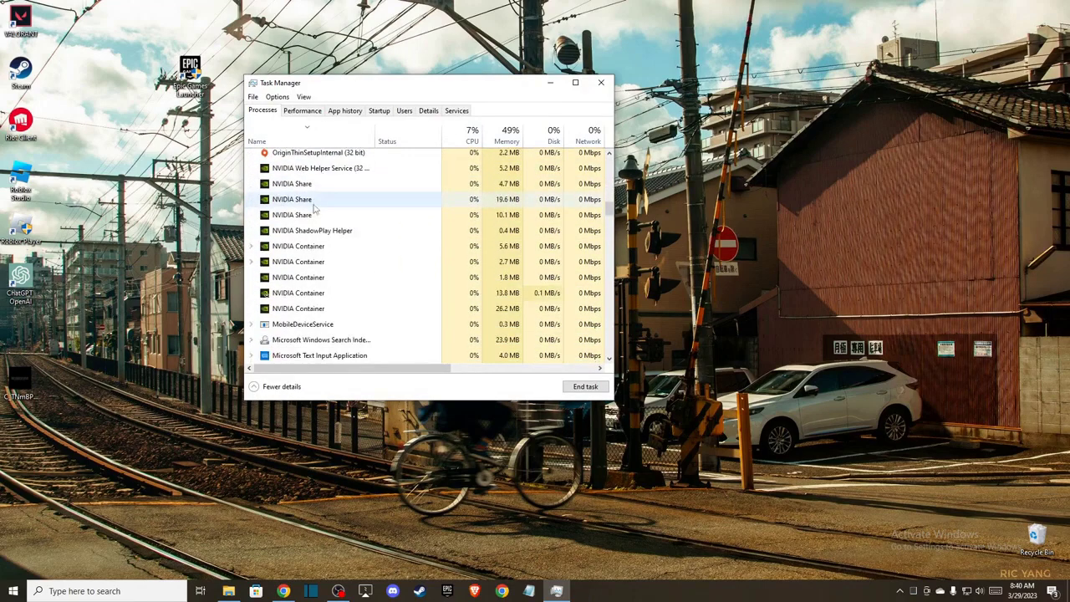
scroll(314, 210, up, 18)
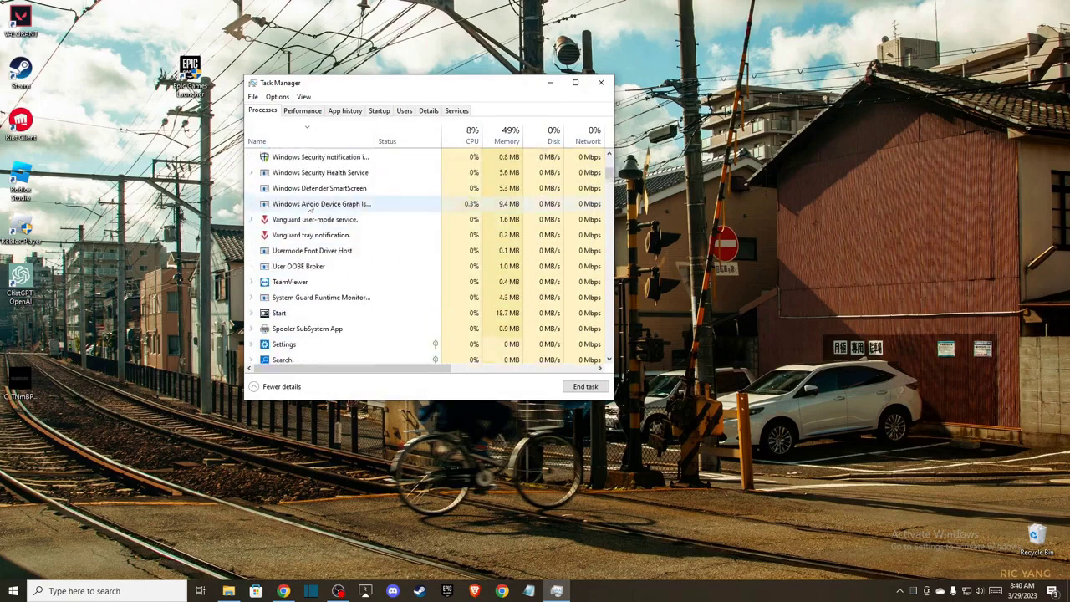
click(600, 82)
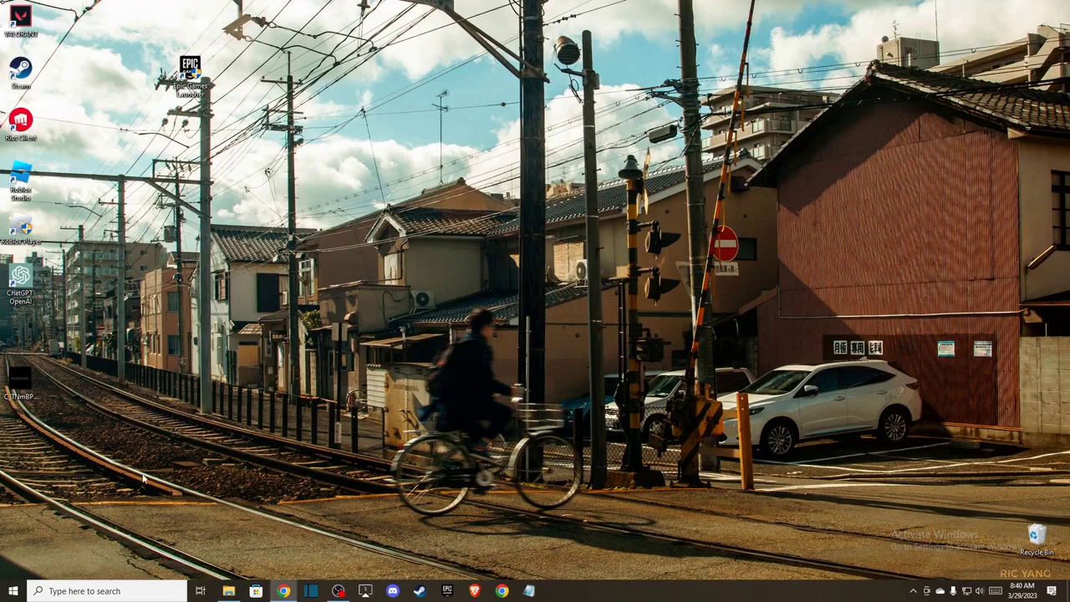
Find the Windows Update settings through Windows search, check for available updates, and close Settings
click(96, 591)
text(check)
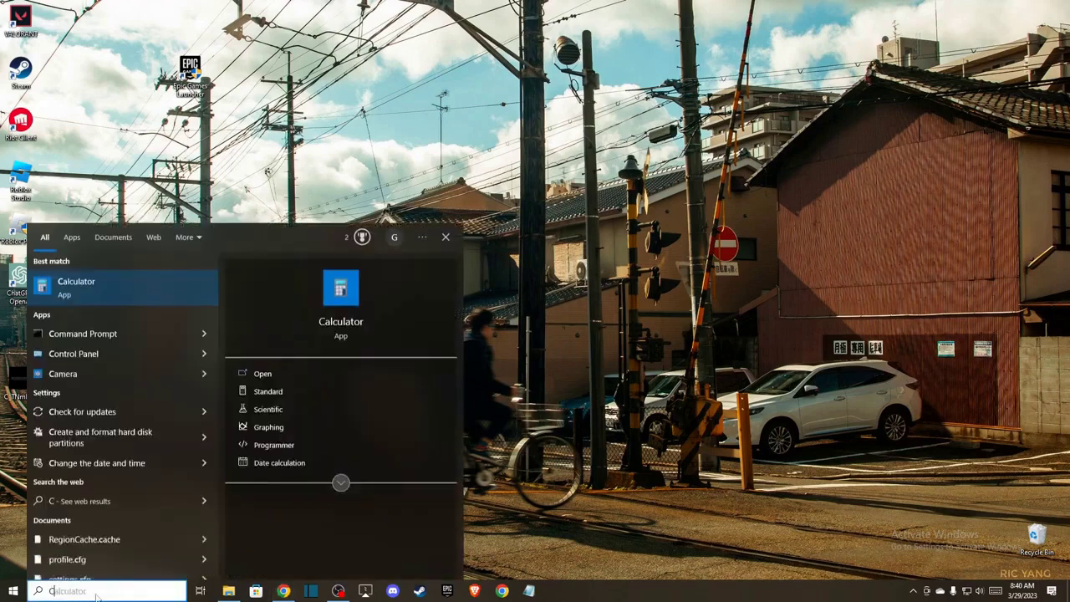
key(Return)
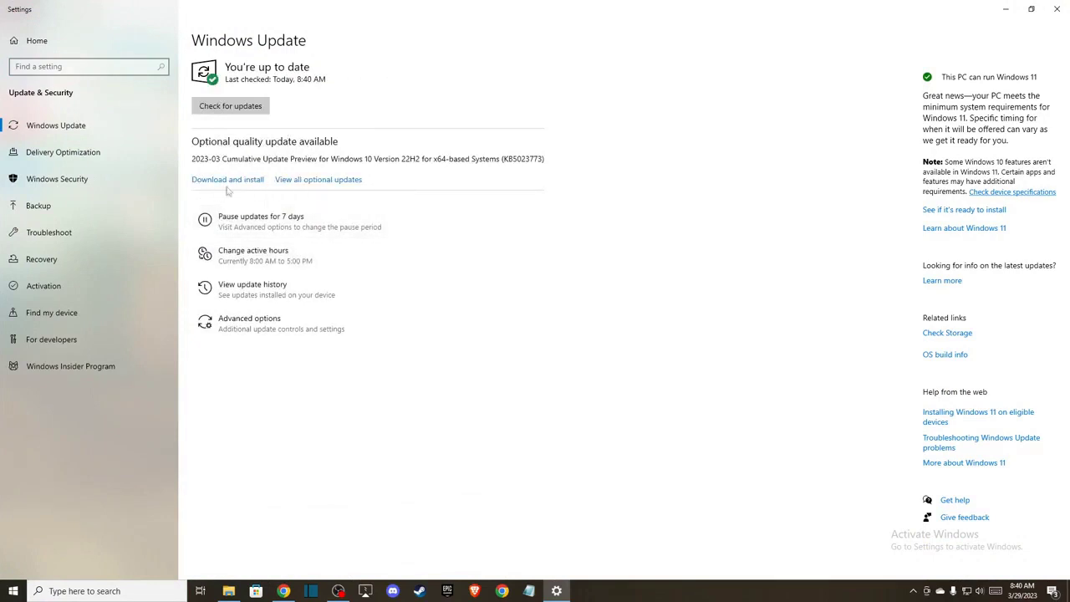
click(1057, 9)
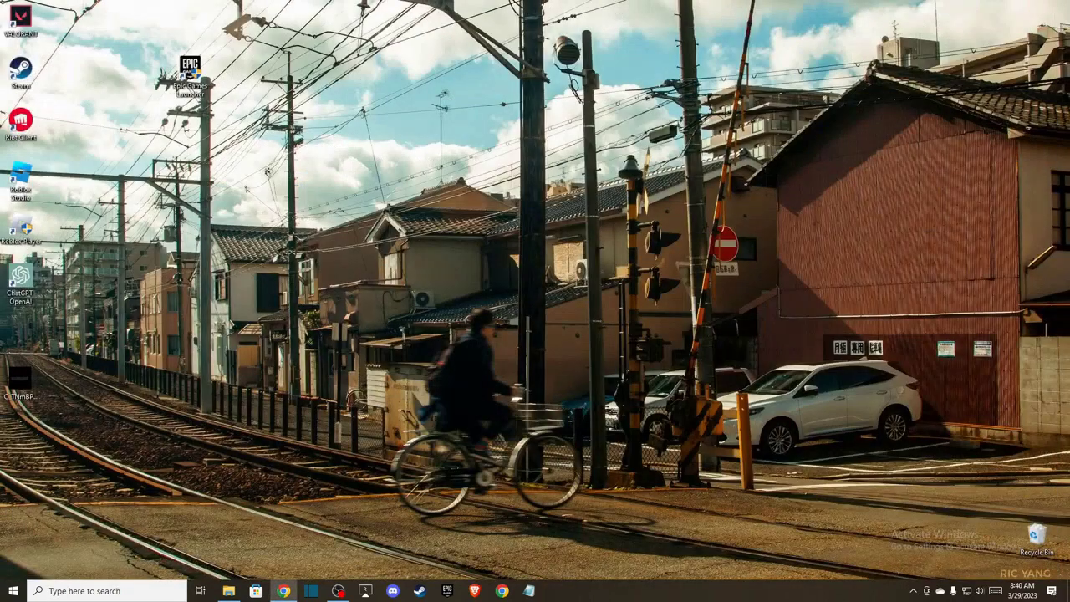
Open Device Manager through Windows search and expand the display adapters category
click(107, 590)
text(device manager)
key(Return)
double_click(102, 116)
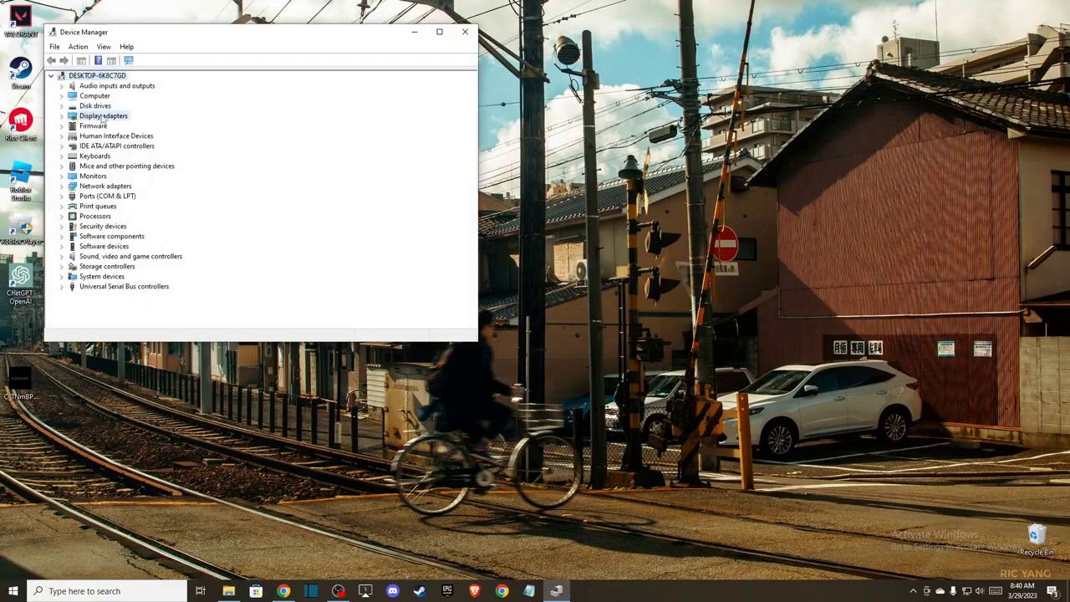
Search automatically for an updated NVIDIA GeForce RTX 3070 driver, and close the update wizard and Device Manager
right_click(120, 127)
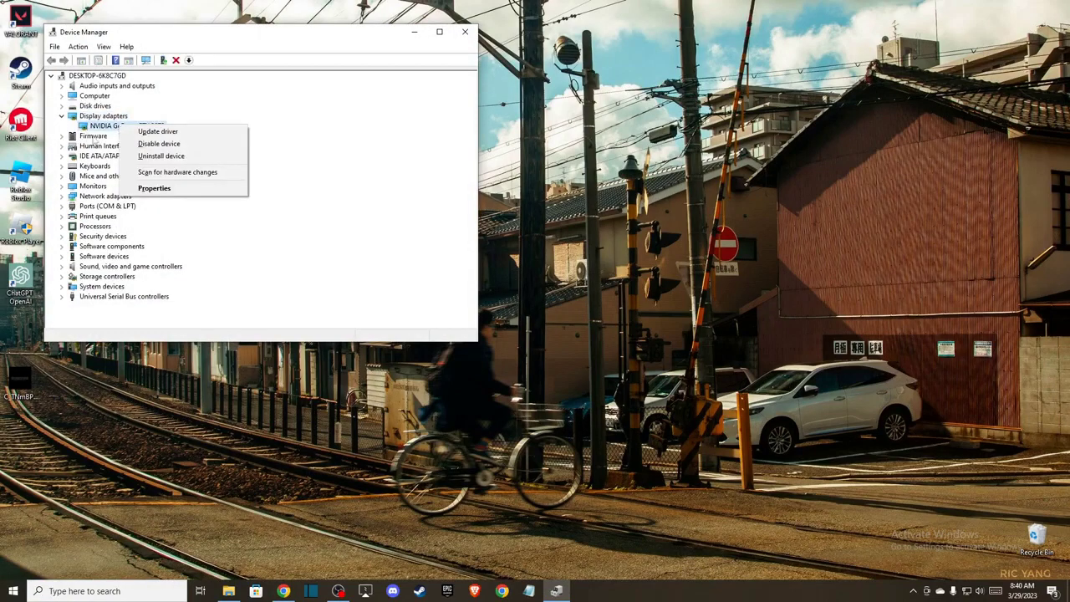
click(145, 134)
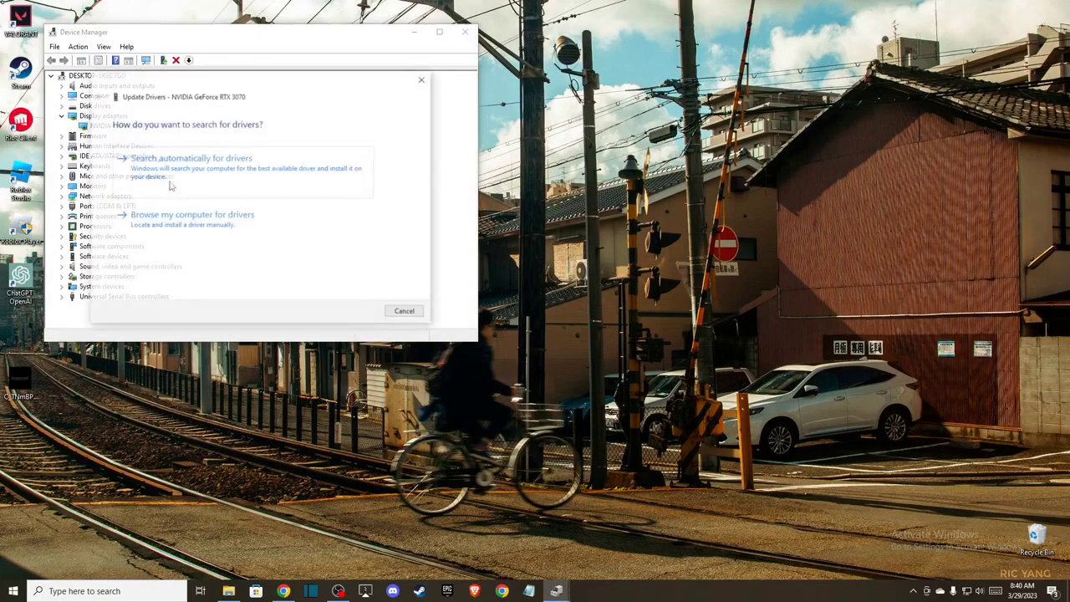
click(168, 172)
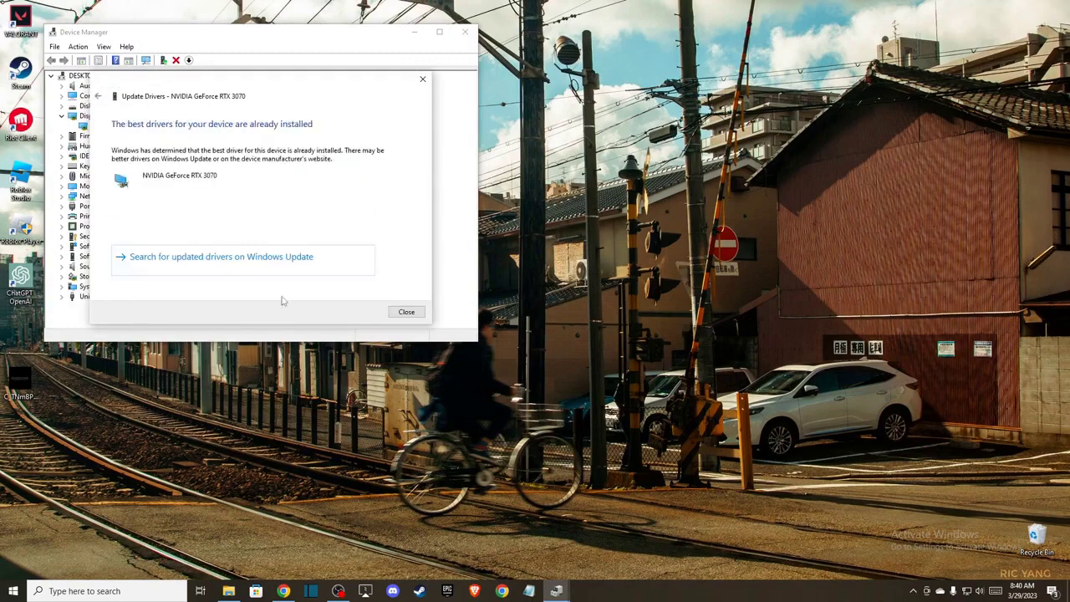
click(406, 311)
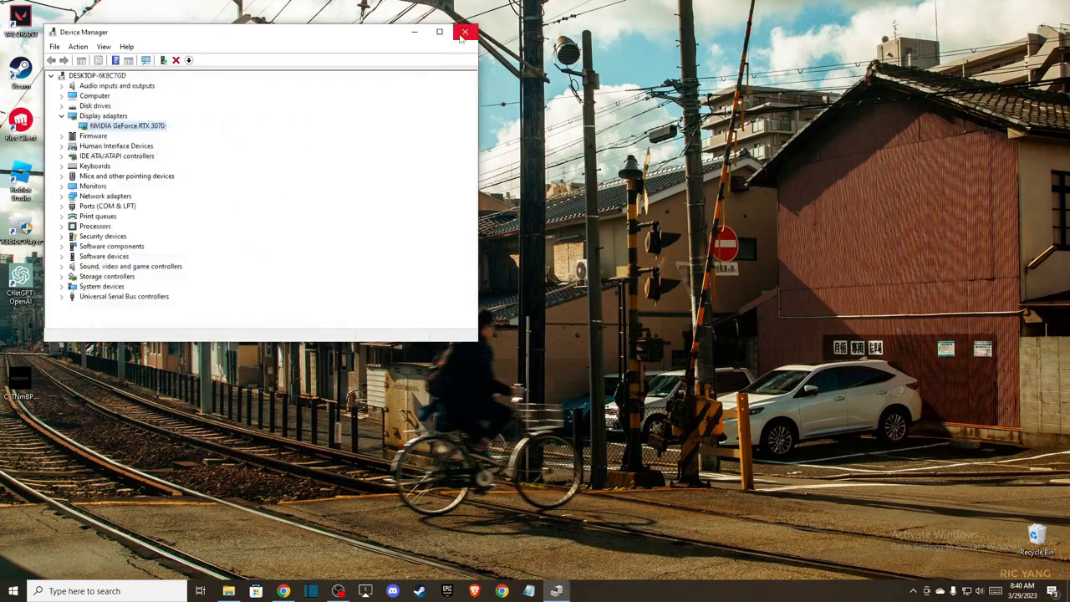
click(464, 34)
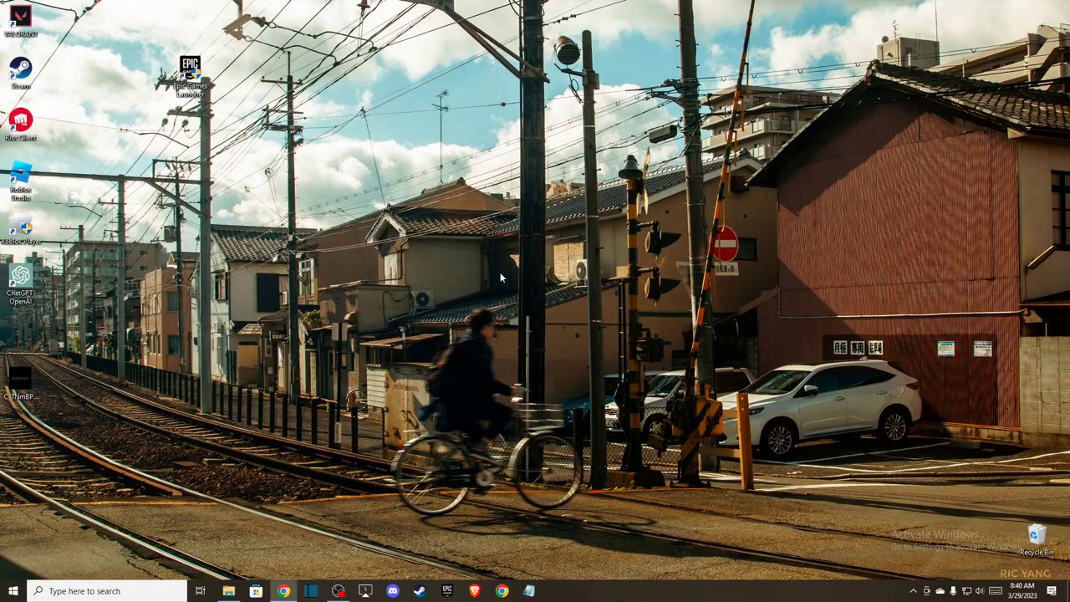
Open GeForce Experience, check the available Game Ready Driver on its drivers page, and close the application
click(85, 591)
text(gefor)
key(Return)
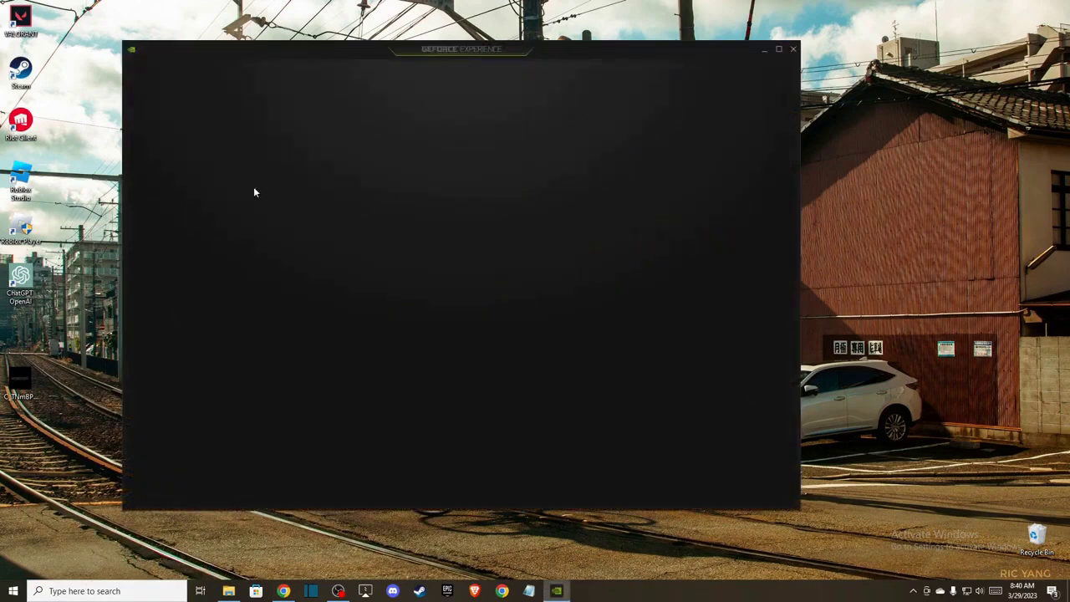
click(228, 72)
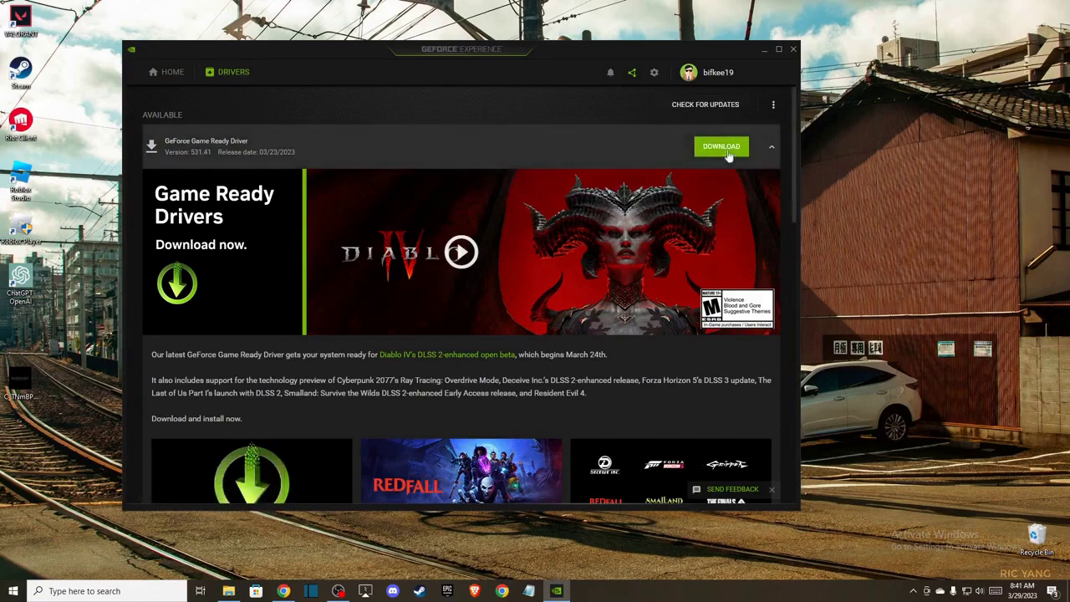
click(792, 50)
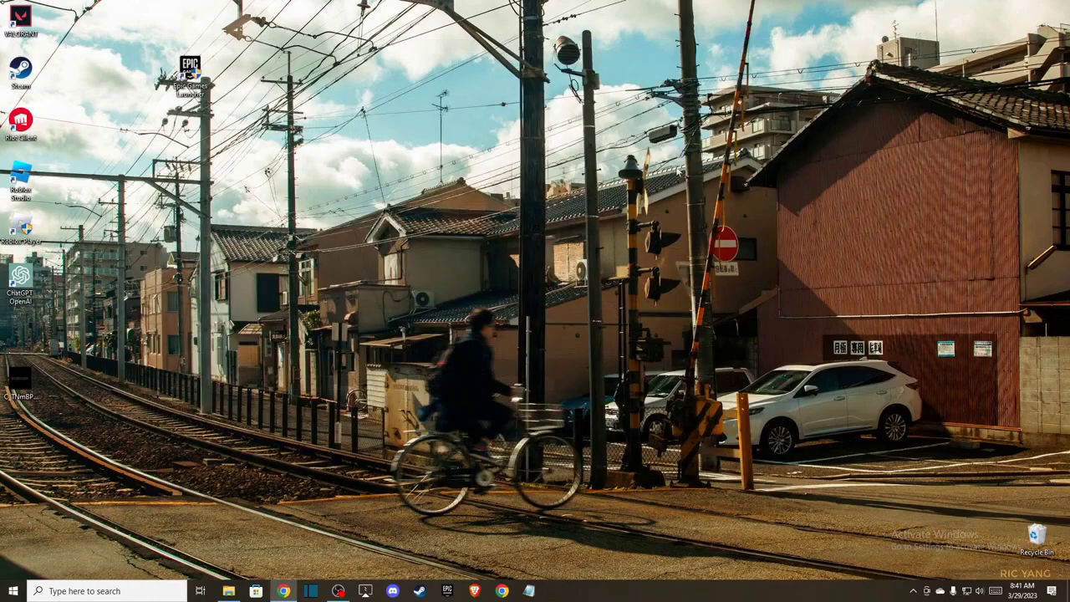